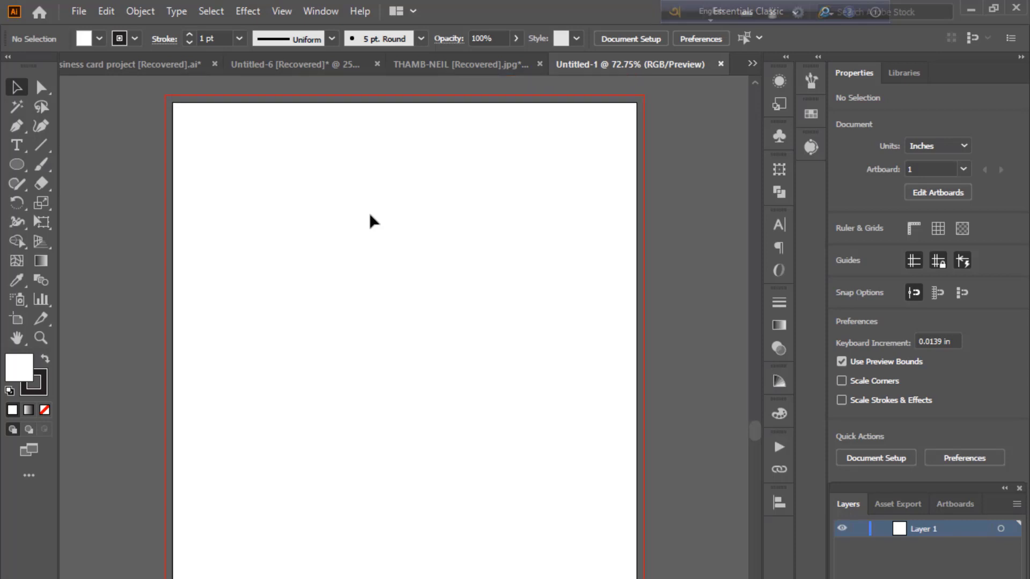
# Draw a rectangle about 8.53 by 11.96 in covering the whole page out to the bleed edges
pyautogui.moveTo(16, 164); pyautogui.dragTo(80, 163)
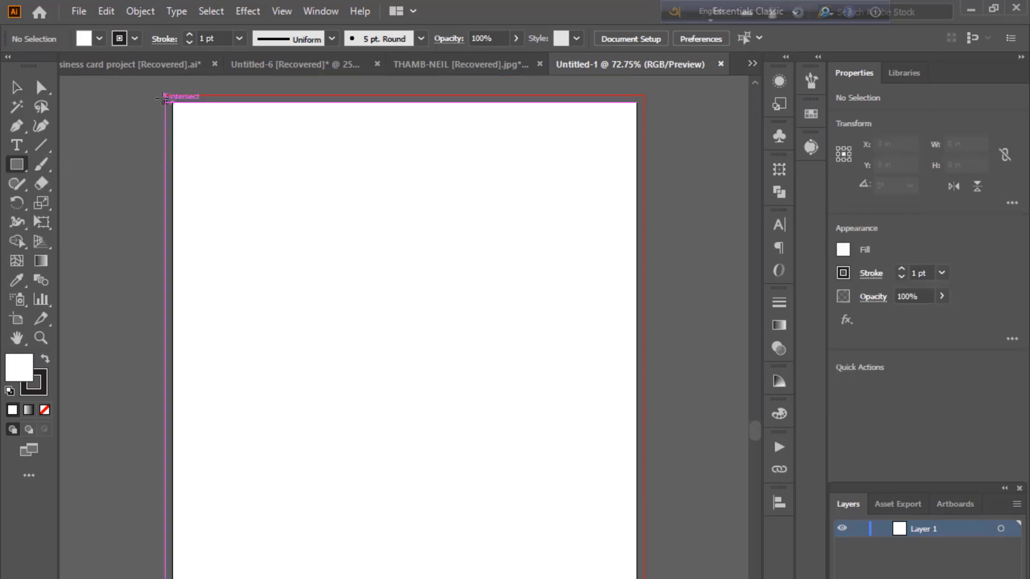
pyautogui.moveTo(165, 95); pyautogui.dragTo(437, 413)
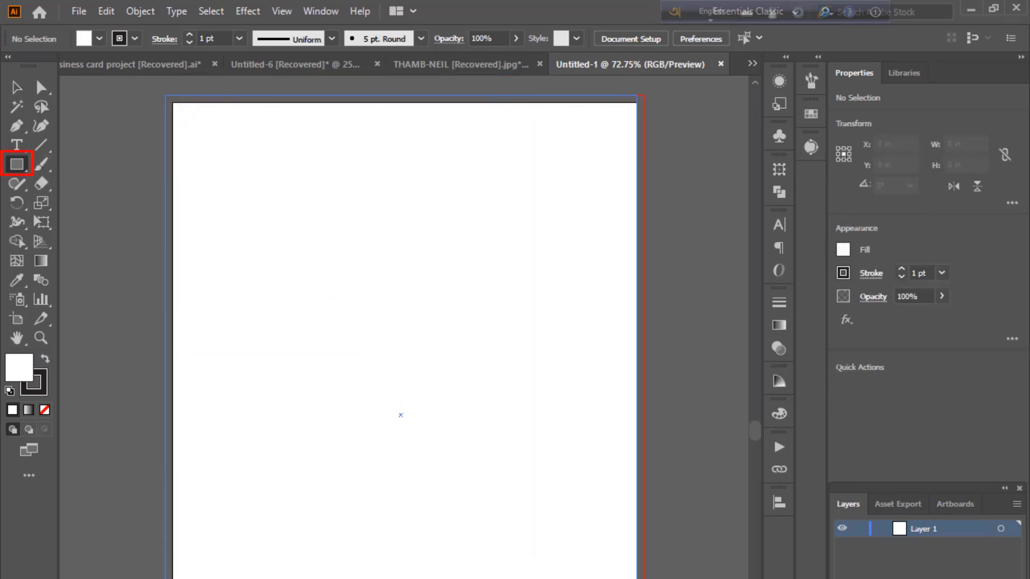
pyautogui.moveTo(644, 578); pyautogui.dragTo(644, 578)
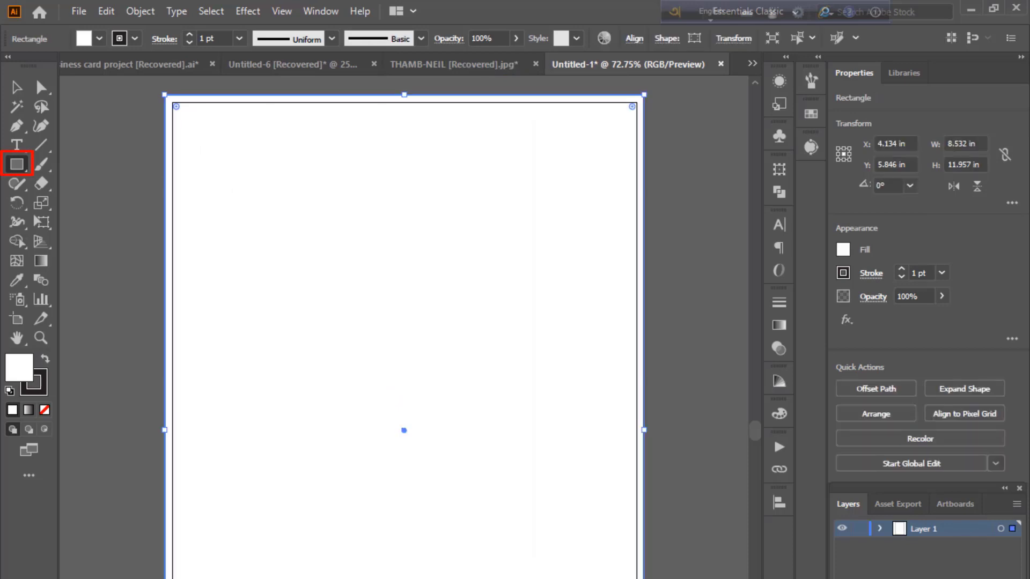
pyautogui.press('v')
pyautogui.click(138, 168)
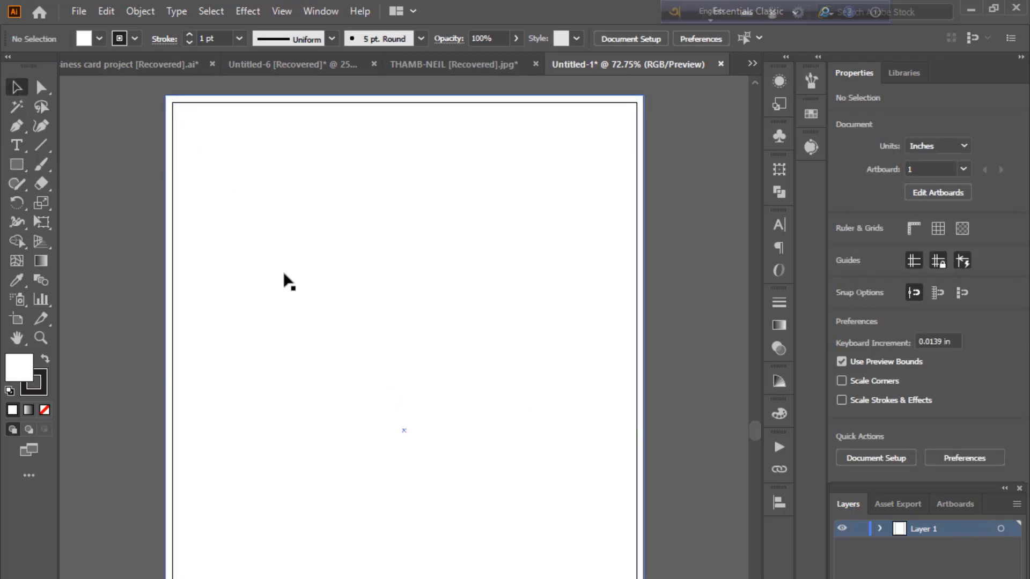
# Offset the page rectangle's path inward by -0.375 in with mitered joins
pyautogui.click(269, 229)
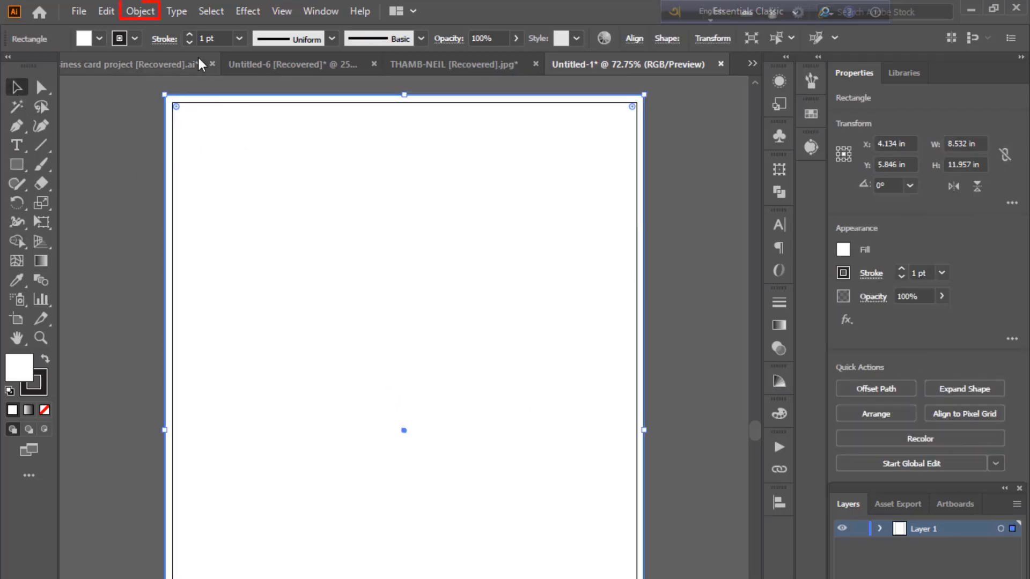
pyautogui.click(143, 13)
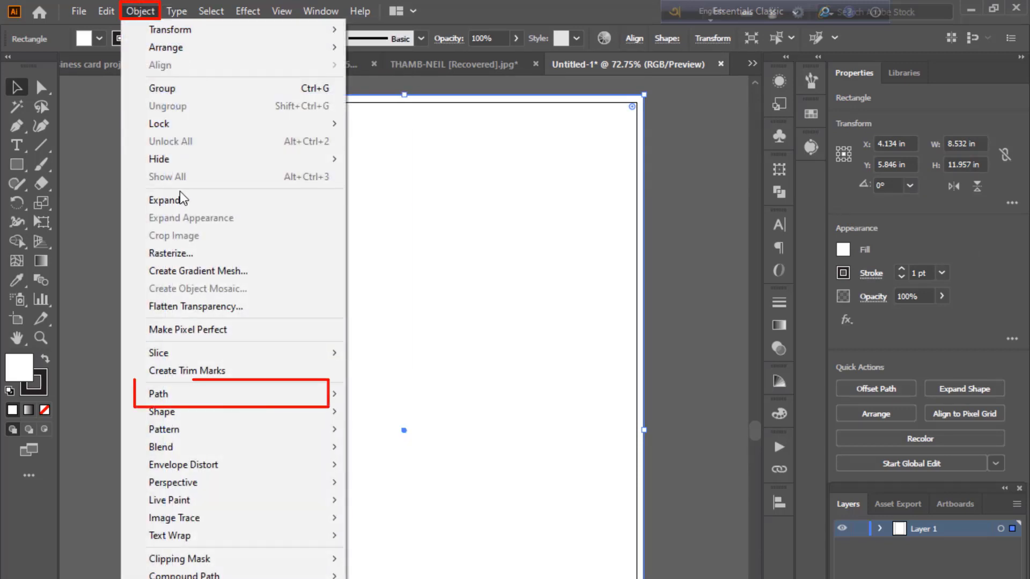
pyautogui.moveTo(209, 401)
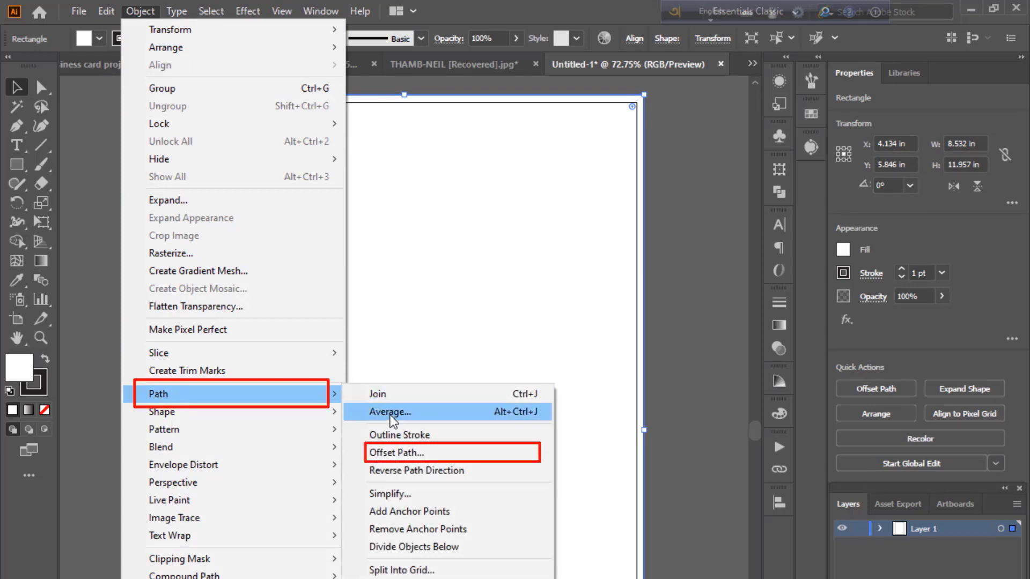
pyautogui.click(423, 455)
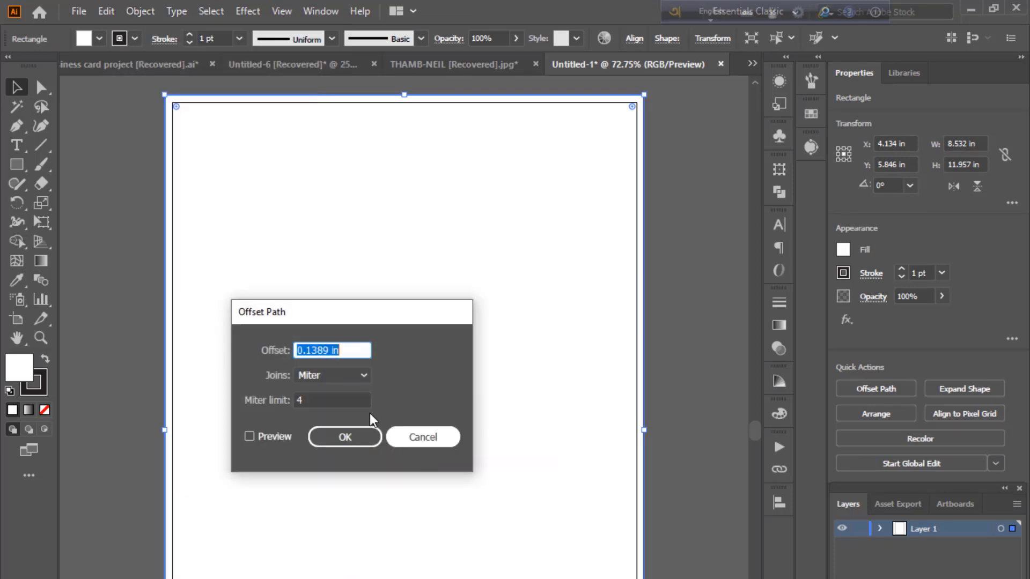
pyautogui.click(354, 335)
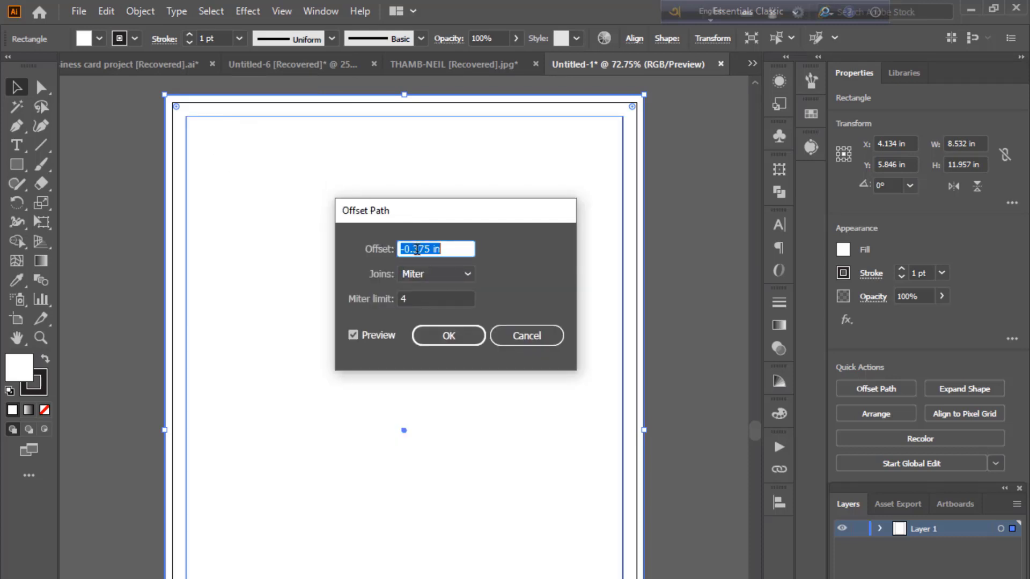
pyautogui.click(462, 334)
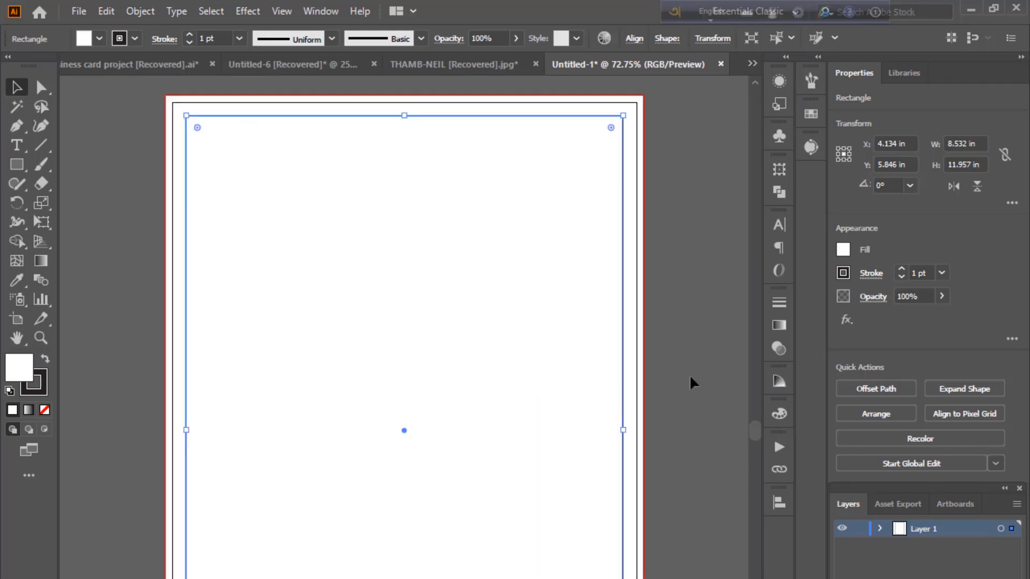
pyautogui.click(697, 360)
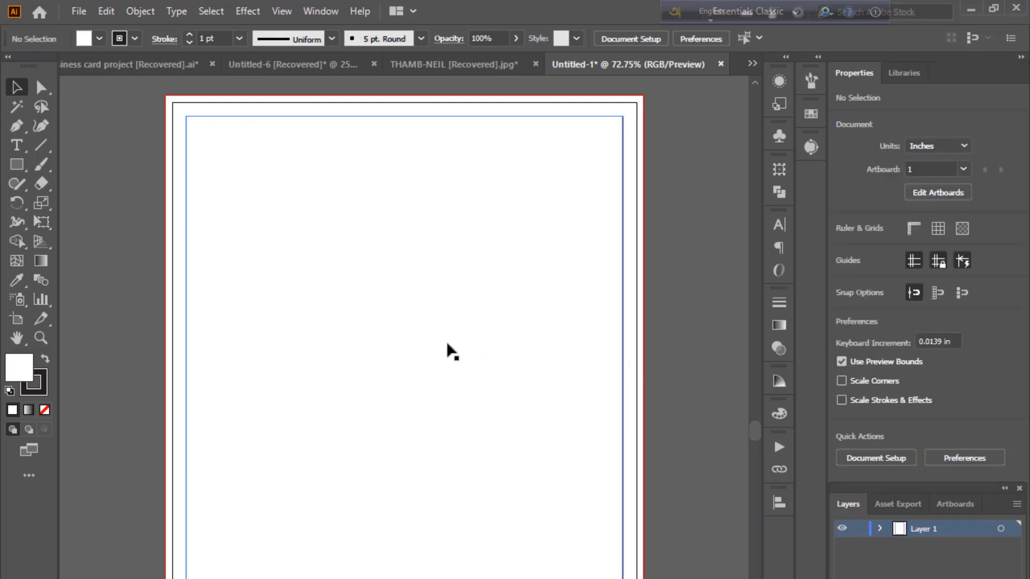
# Convert the inner offset rectangle into guides
pyautogui.click(386, 271)
pyautogui.rightClick(349, 230)
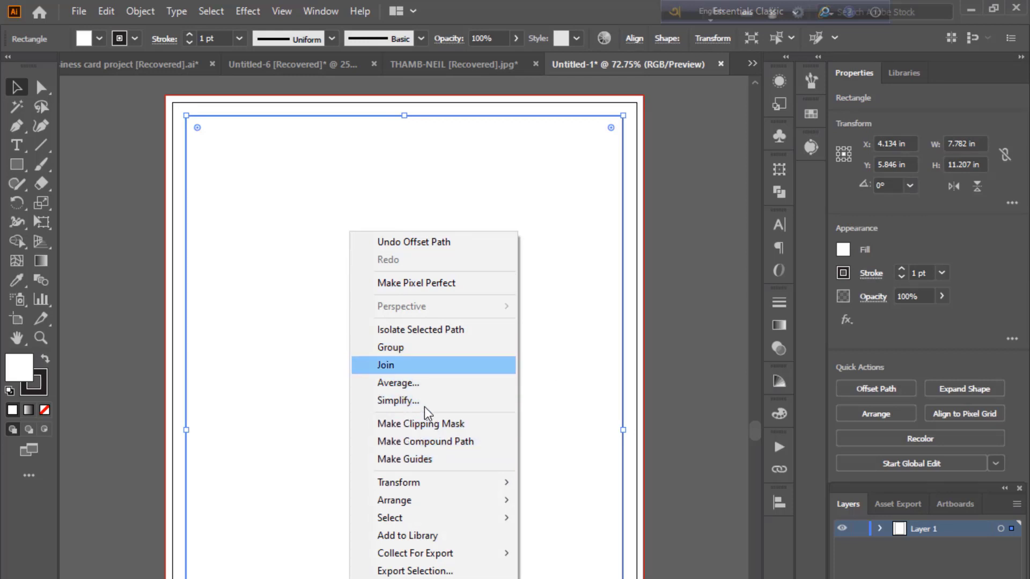
pyautogui.click(430, 459)
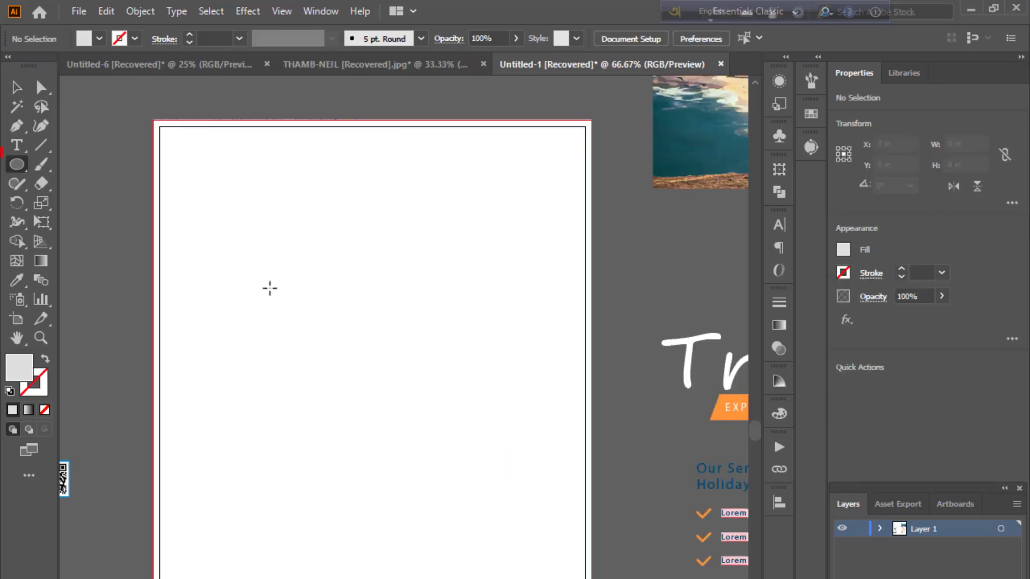
# Draw a circle about 9.76 in wide and move it straight up so its centre sits near the page's top edge
pyautogui.moveTo(153, 111)
pyautogui.mouseDown()
pyautogui.moveTo(511, 578)
pyautogui.moveTo(655, 578)
pyautogui.mouseUp()
pyautogui.click(432, 413)
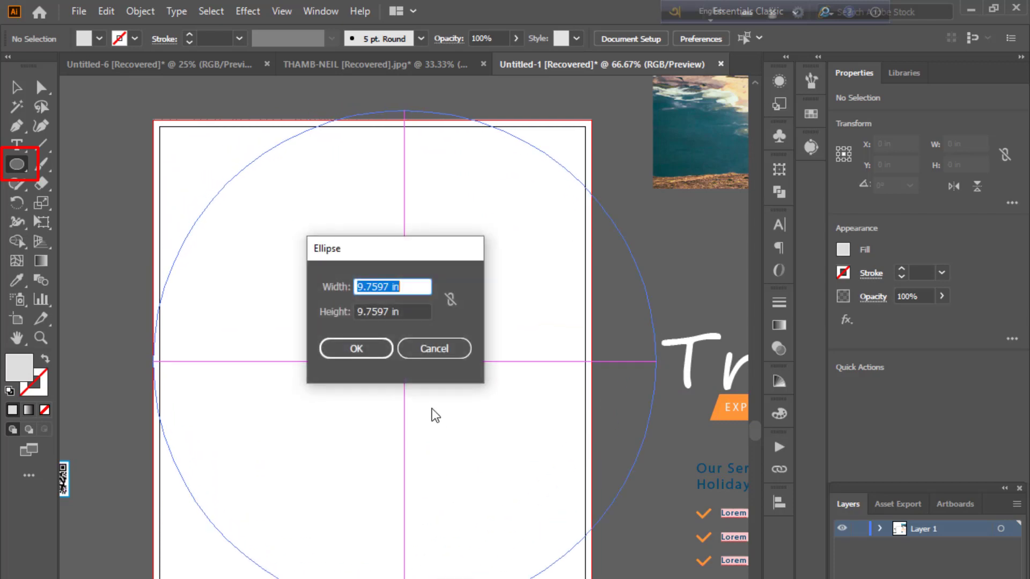
pyautogui.click(428, 351)
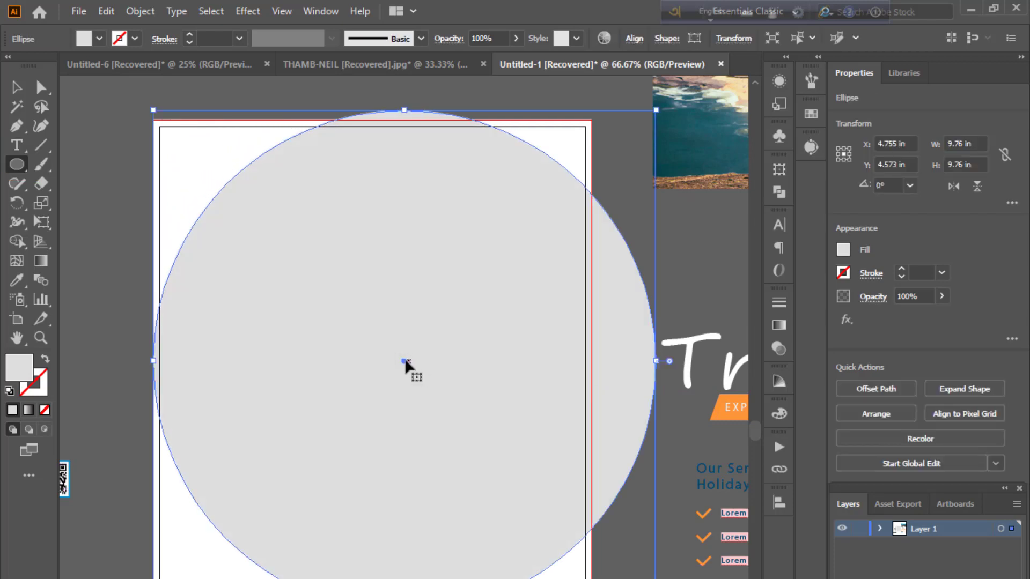
pyautogui.moveTo(405, 361); pyautogui.dragTo(405, 136)
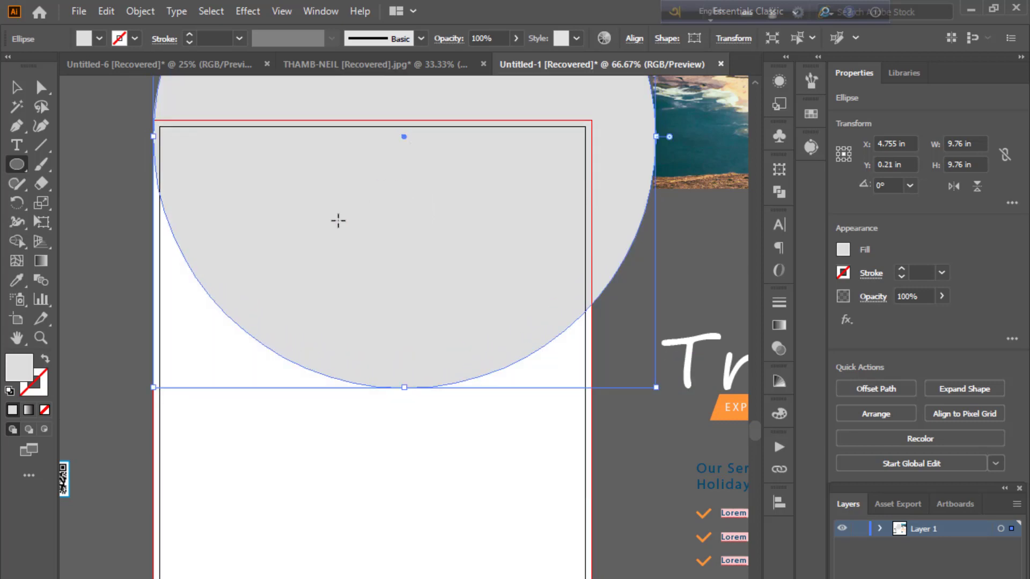
pyautogui.click(86, 161)
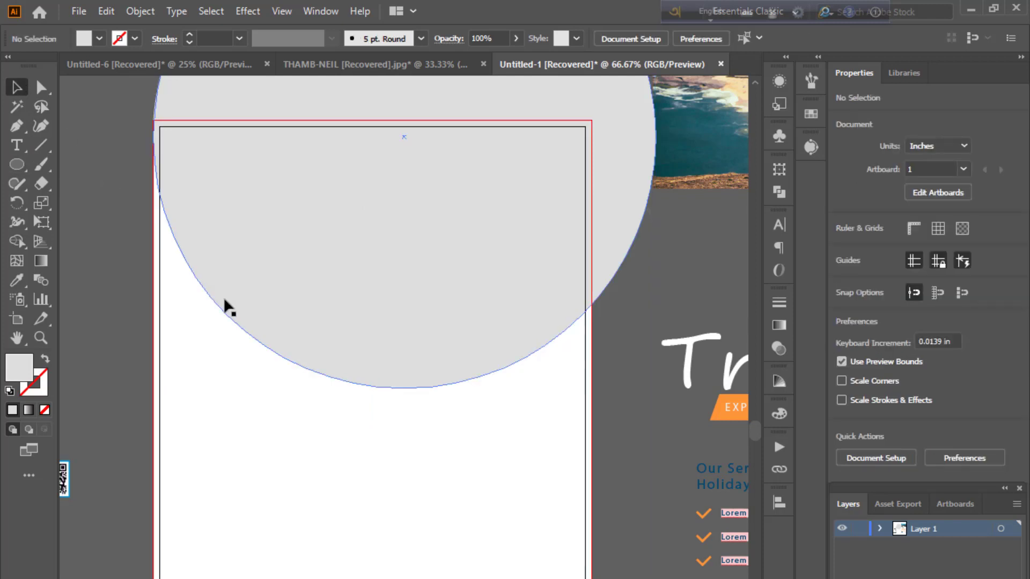
# Remove the part of the circle outside the page's bleed with the Shape Builder tool
pyautogui.scroll(2, 225, 303)
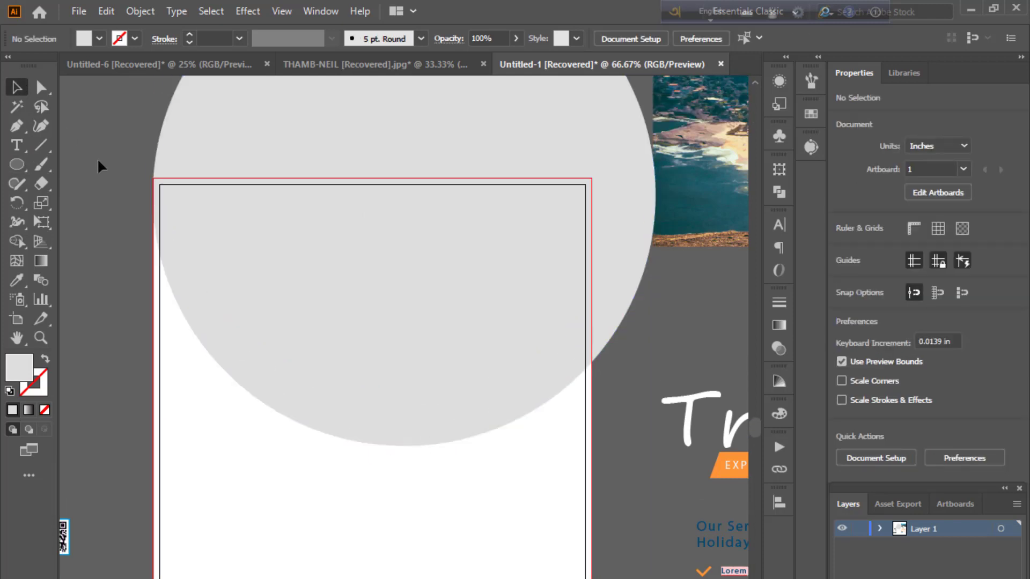
pyautogui.moveTo(98, 160); pyautogui.dragTo(600, 539)
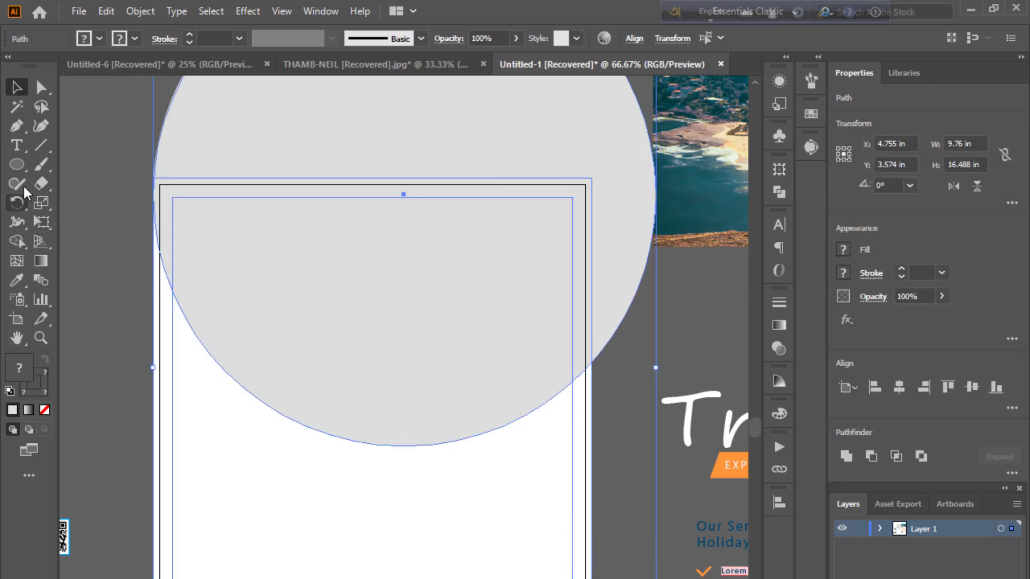
pyautogui.click(17, 241)
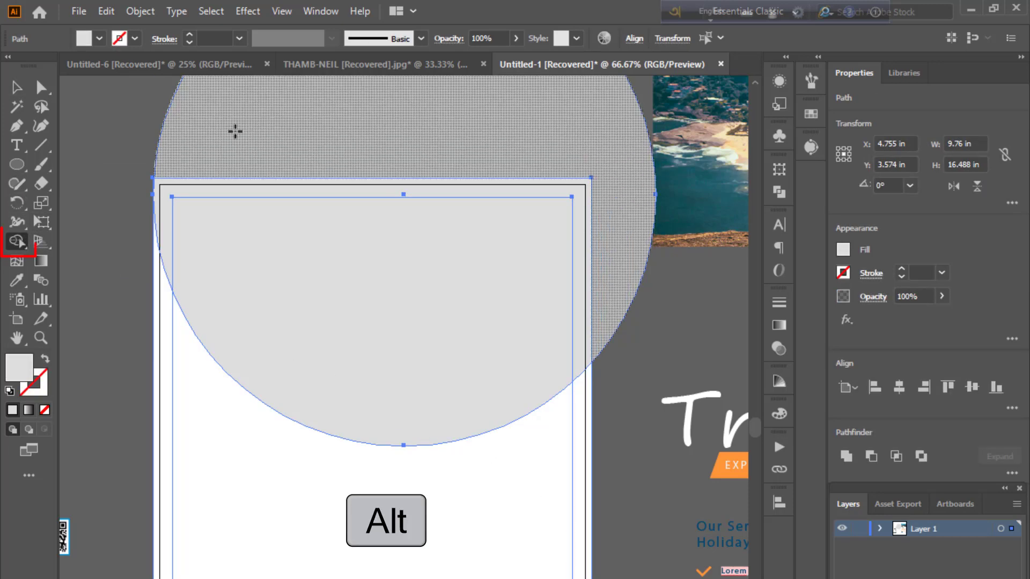
pyautogui.keyDown('alt'); pyautogui.click(235, 131); pyautogui.keyUp('alt')
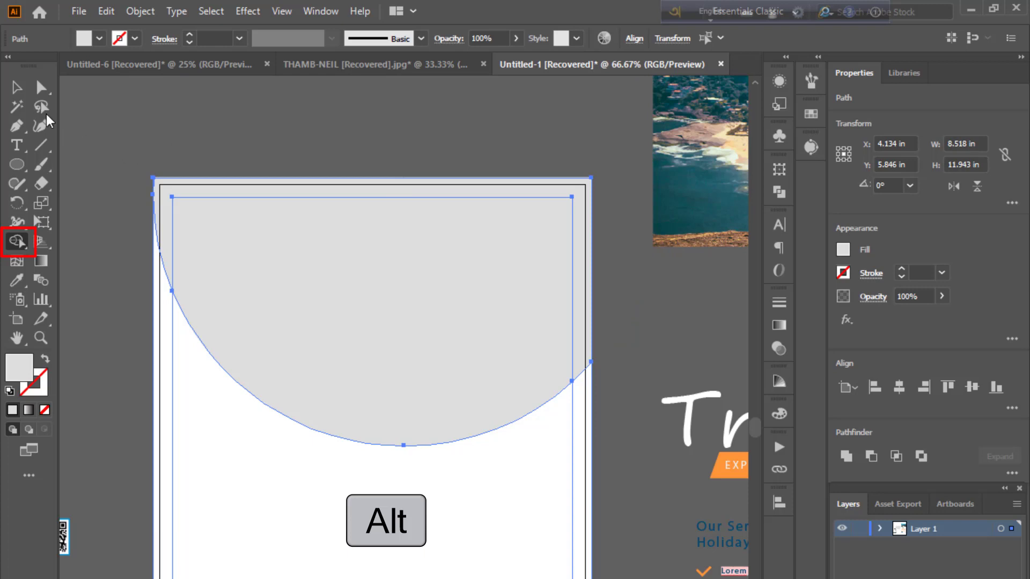
pyautogui.click(17, 87)
pyautogui.click(121, 124)
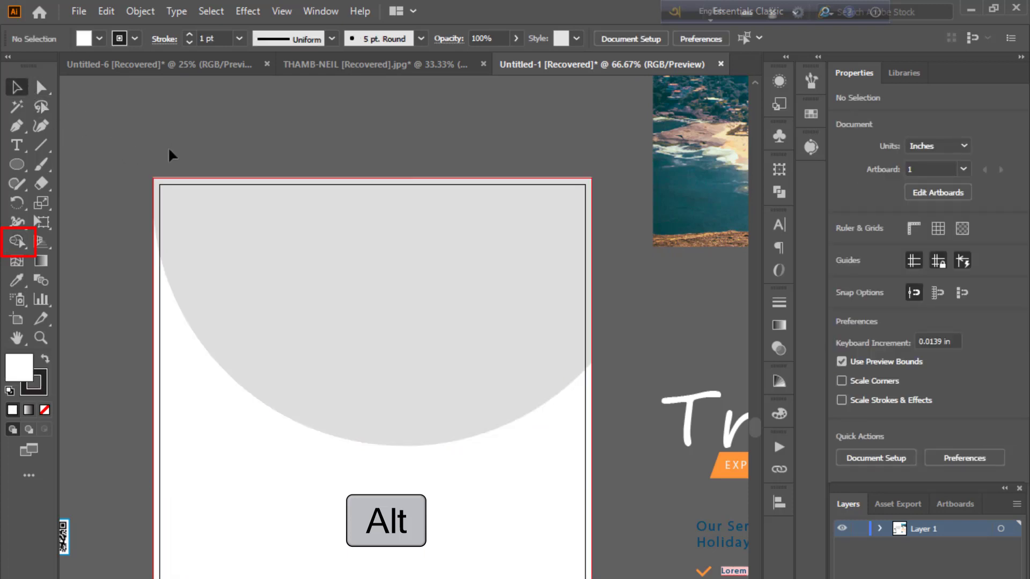
# Set the default stroke to none and duplicate the trimmed grey shape slightly above the original
pyautogui.scroll(-3, 305, 294)
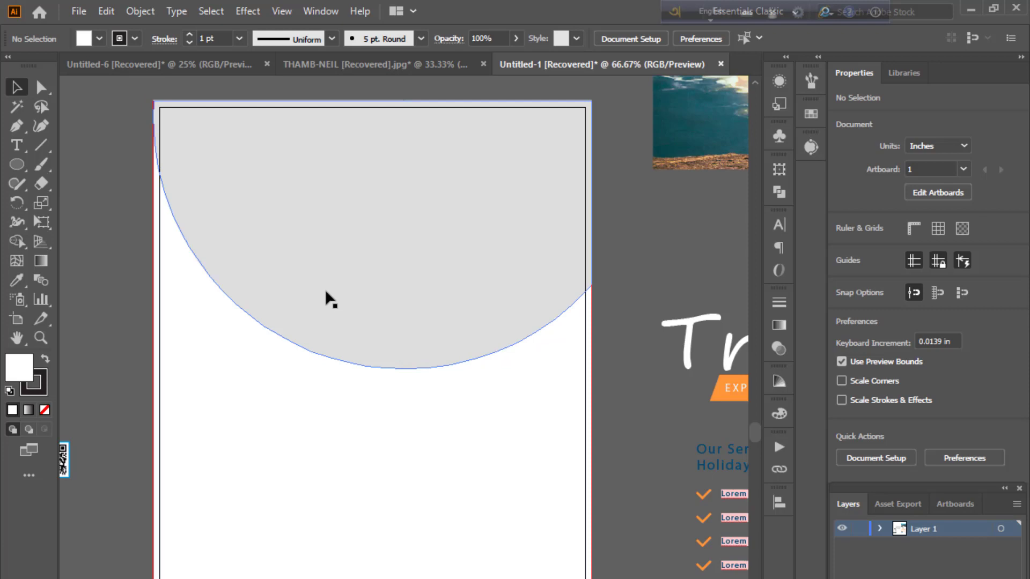
pyautogui.click(39, 394)
pyautogui.click(45, 409)
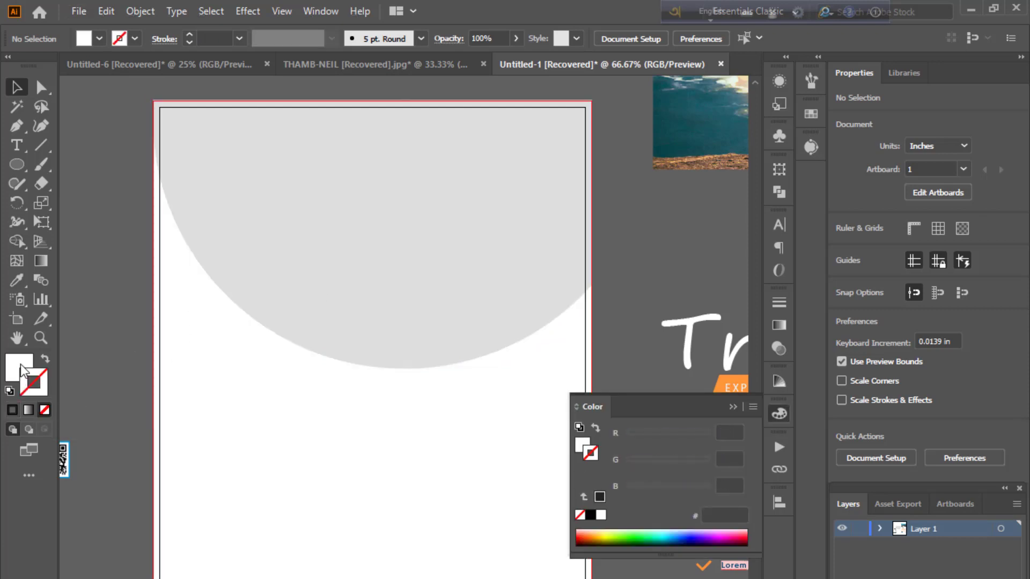
pyautogui.click(21, 369)
pyautogui.press('alt')
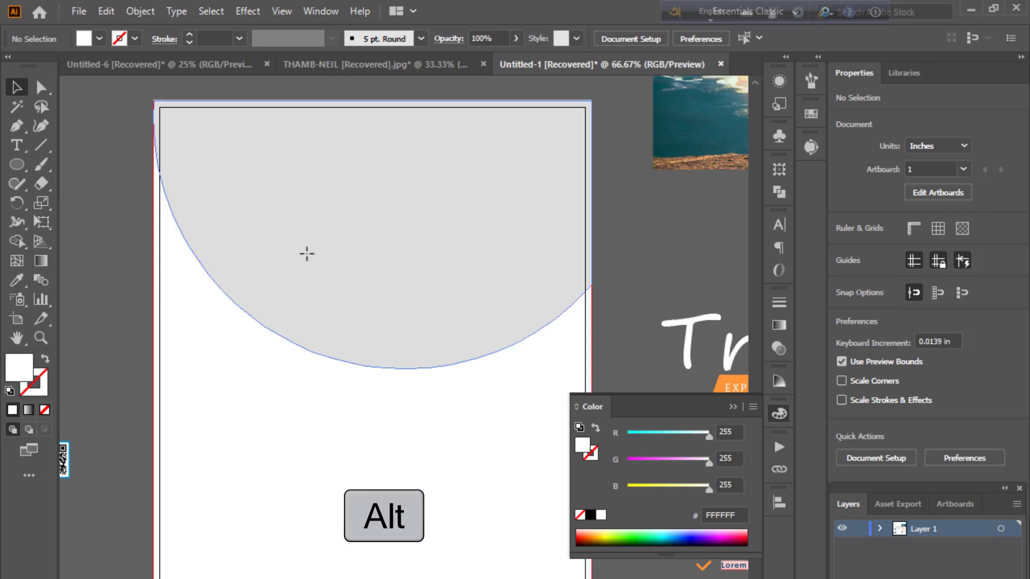
pyautogui.moveTo(306, 254); pyautogui.dragTo(589, 387)
pyautogui.scroll(1, 345, 283)
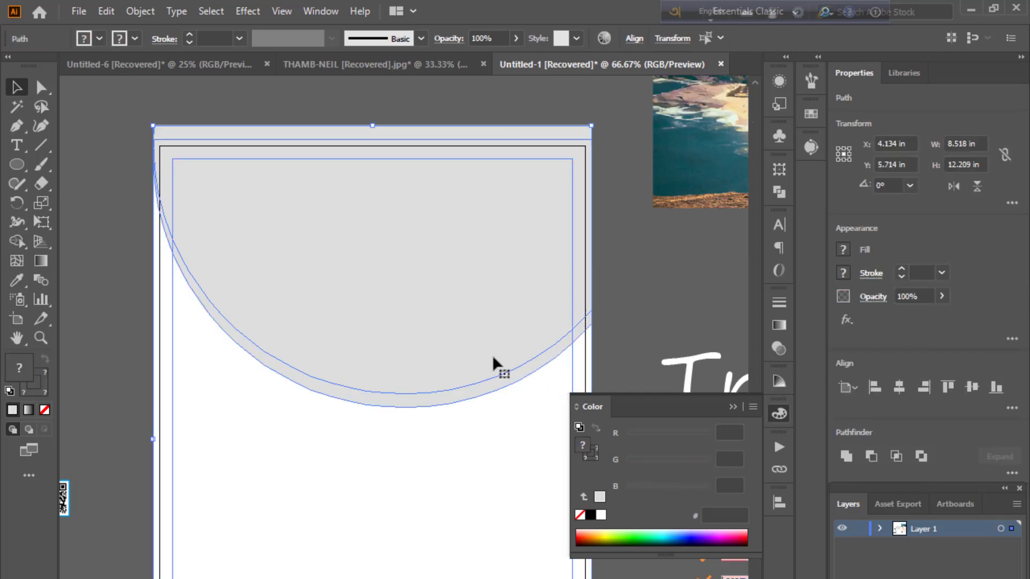
# Remove the strip of the duplicated shape that extends above the bleed edge with the Shape Builder tool
pyautogui.click(27, 245)
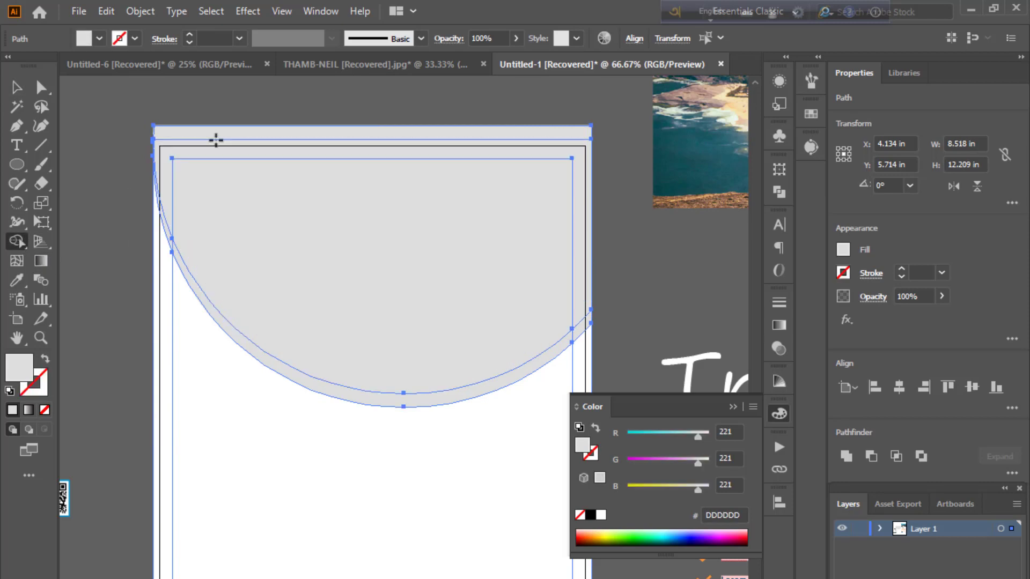
pyautogui.keyDown('alt'); pyautogui.click(219, 135); pyautogui.keyUp('alt')
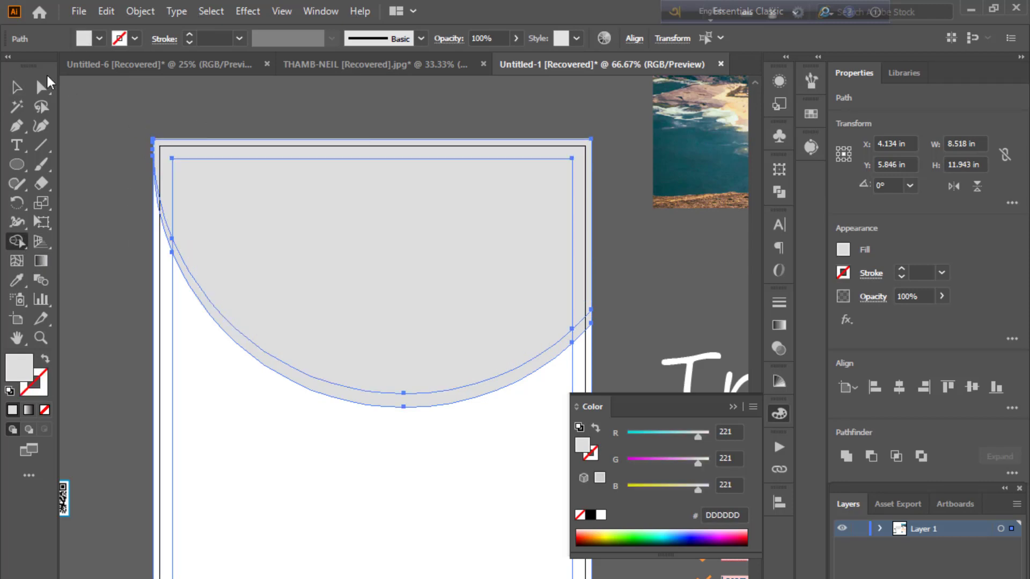
pyautogui.click(16, 88)
pyautogui.click(110, 185)
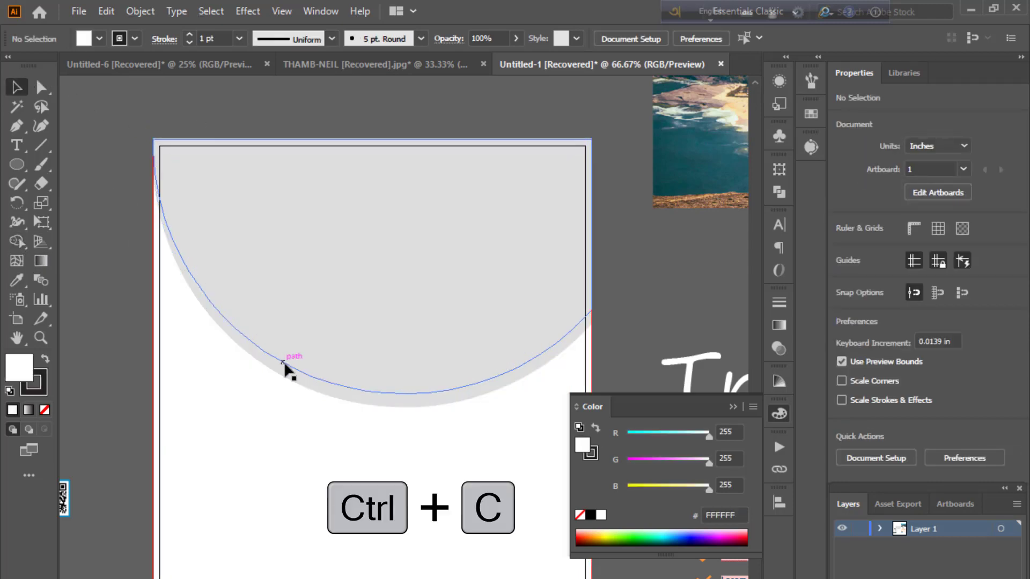
# Recolour the larger back shape green with the Eyedropper and clip the hiker landscape photo inside the front grey shape
pyautogui.click(301, 376)
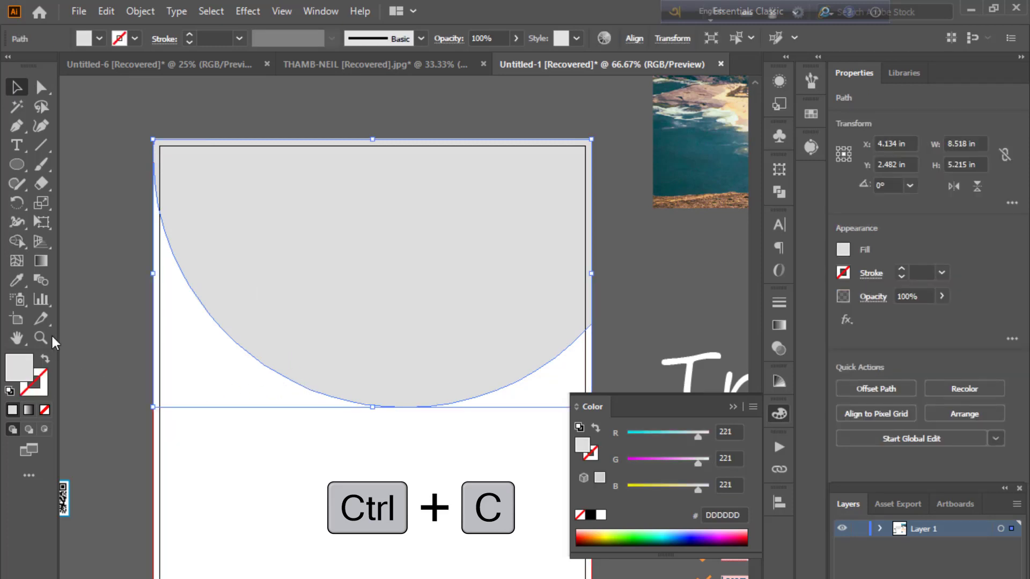
pyautogui.click(18, 282)
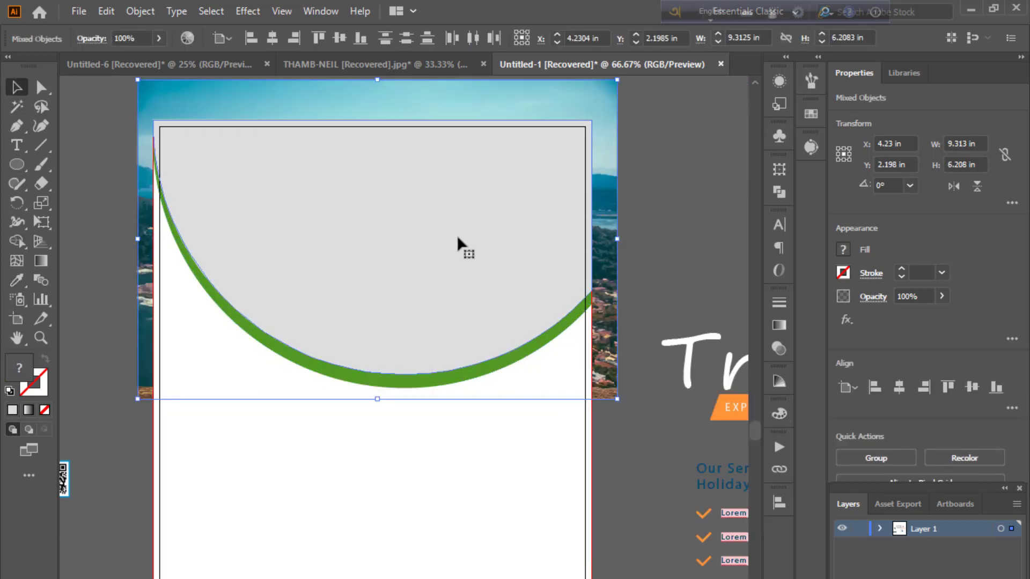
pyautogui.hotkey('ctrl', '7')
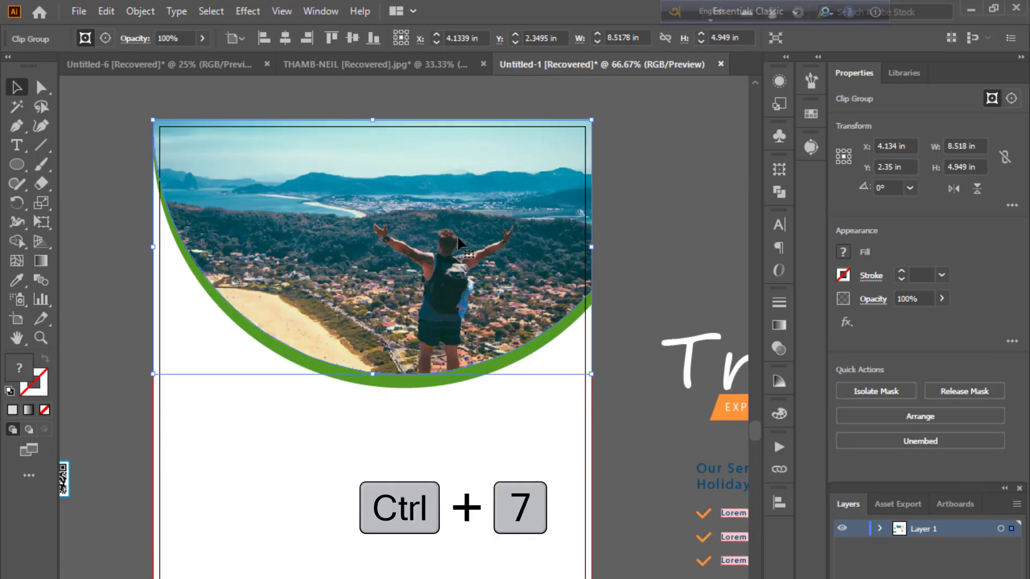
pyautogui.click(630, 248)
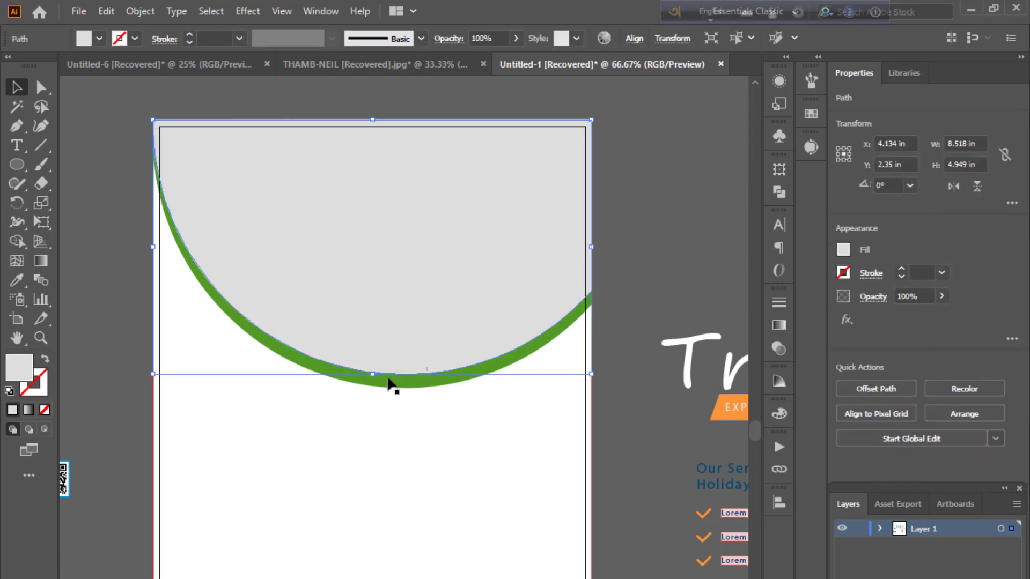
# Paste the grey shape in front of the photo, scale it to about 6.54 by 3.80 in, and move it flush with the right bleed edge
pyautogui.hotkey('ctrl', 'f')
pyautogui.moveTo(373, 371); pyautogui.dragTo(374, 316)
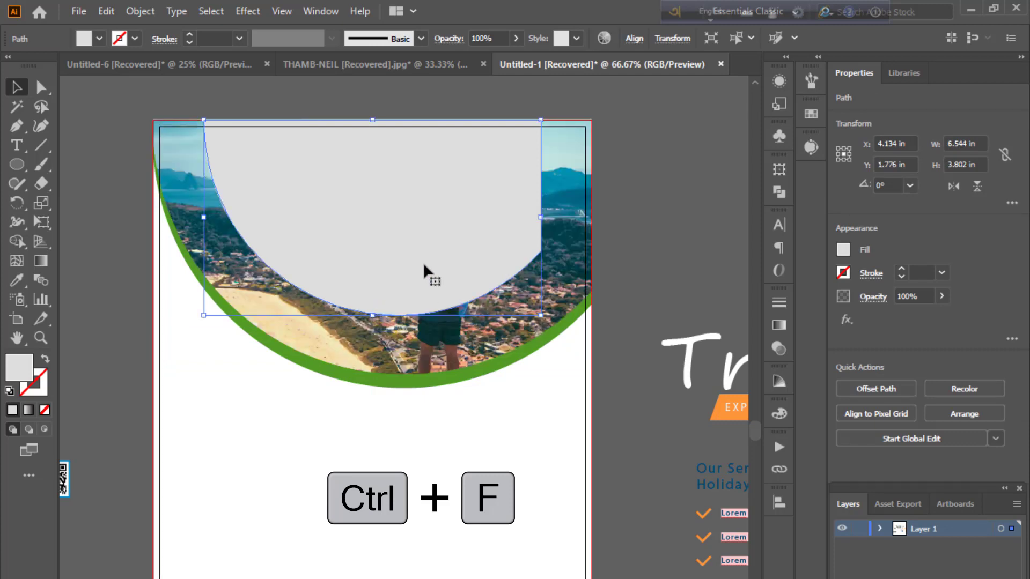
pyautogui.moveTo(424, 265); pyautogui.dragTo(474, 263)
pyautogui.click(677, 232)
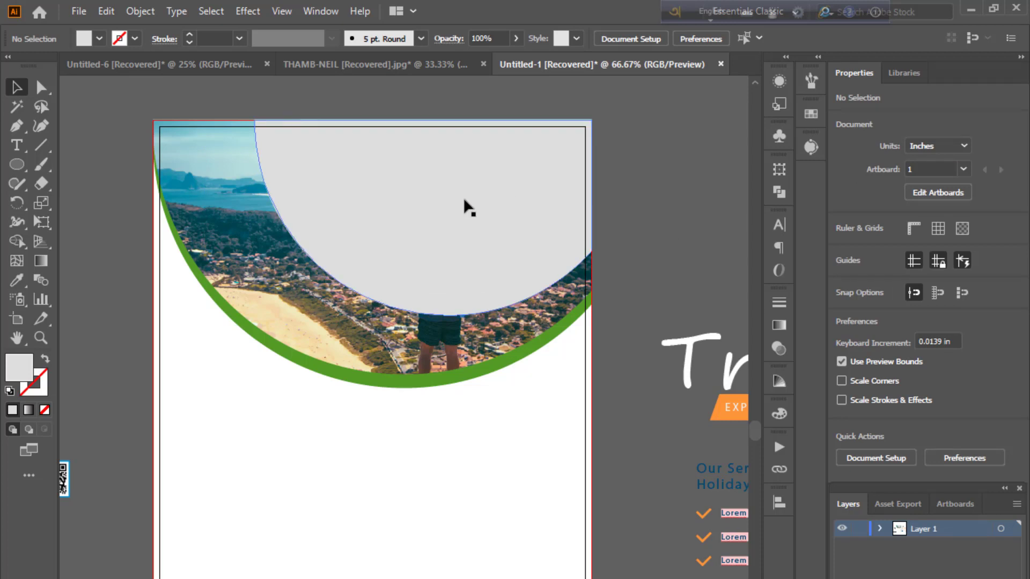
# Recolour the grey shape over the photo to the ring's green with the Eyedropper and reduce its opacity to 39%
pyautogui.click(455, 209)
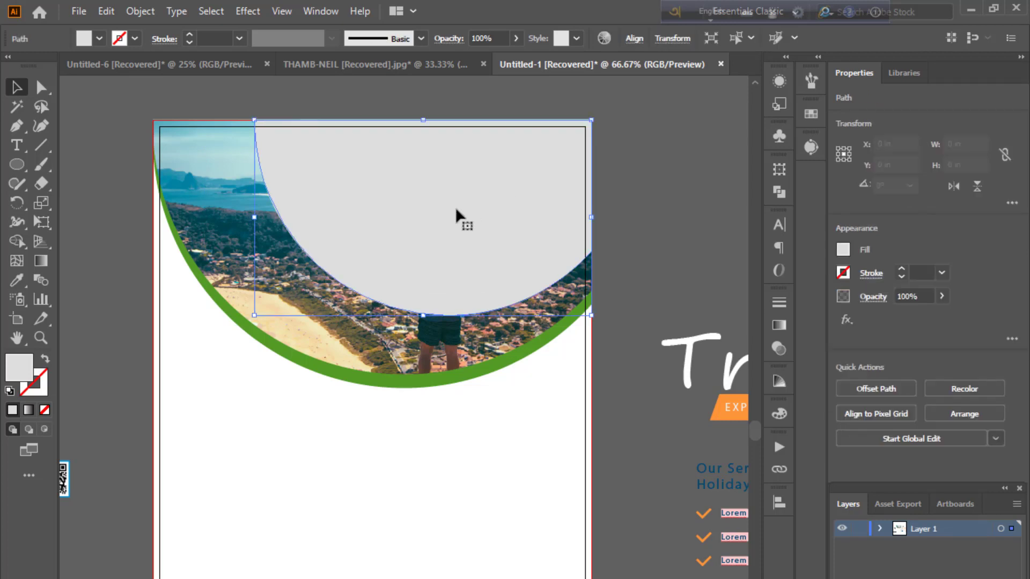
pyautogui.click(21, 279)
pyautogui.click(240, 324)
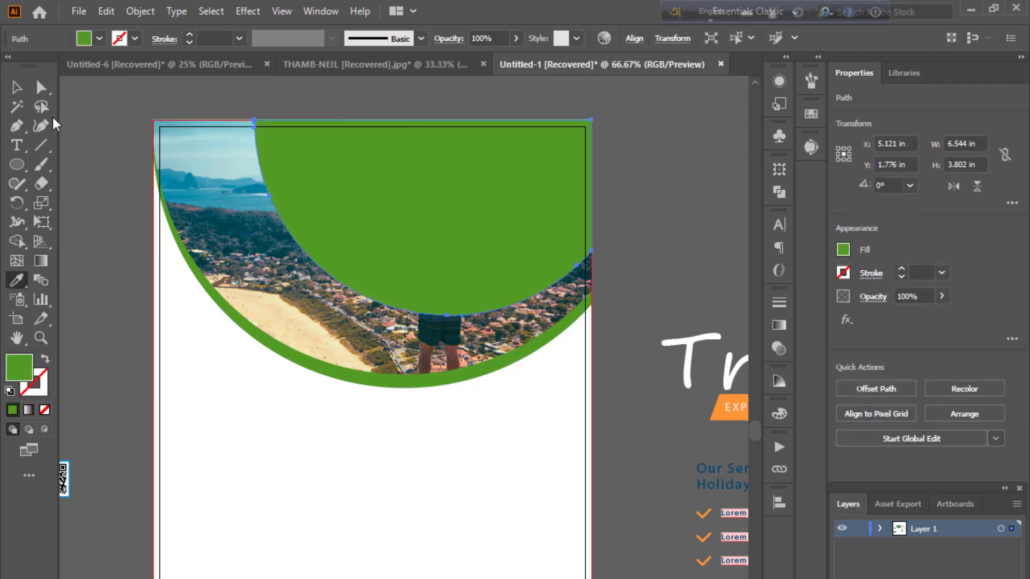
pyautogui.click(24, 94)
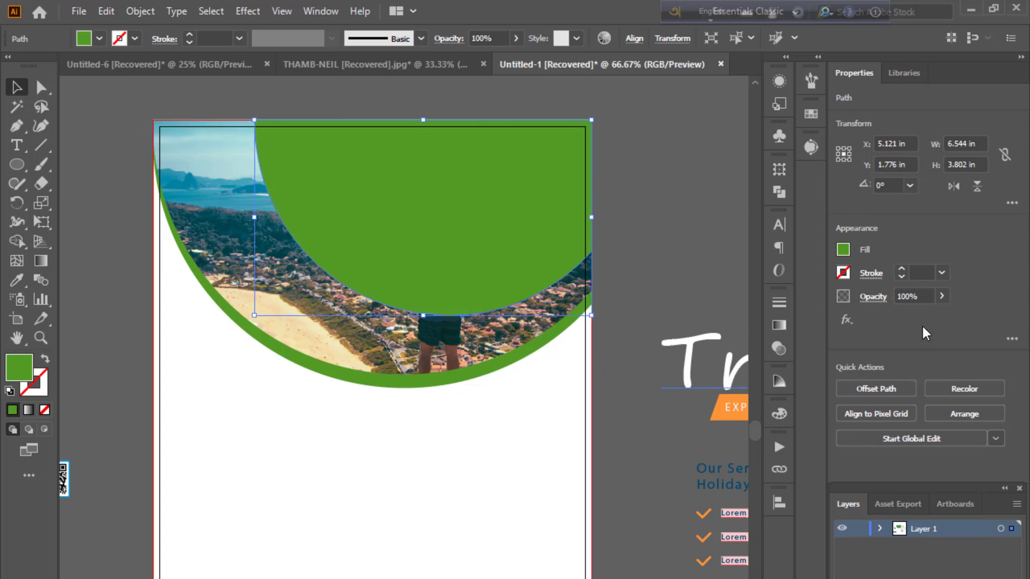
pyautogui.click(942, 296)
pyautogui.moveTo(925, 316); pyautogui.dragTo(902, 320)
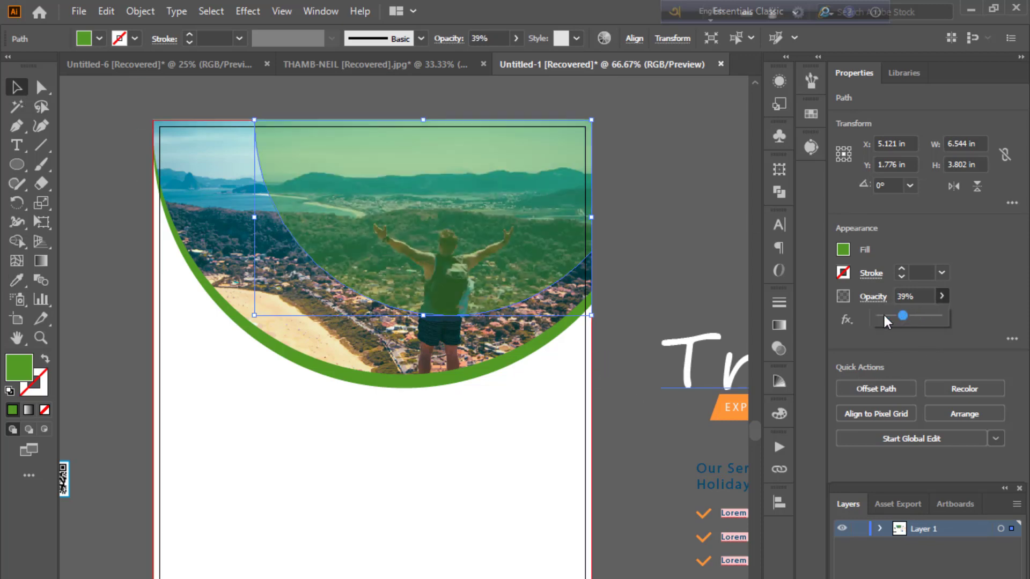
pyautogui.click(78, 137)
# Draw a closed green wave shape with the Pen tool along the page's lower edge, spanning from bleed edge to bleed edge
pyautogui.press('p')
pyautogui.scroll(-3, 349, 510)
pyautogui.click(153, 487)
pyautogui.moveTo(312, 498); pyautogui.dragTo(451, 526)
pyautogui.moveTo(509, 488); pyautogui.dragTo(579, 498)
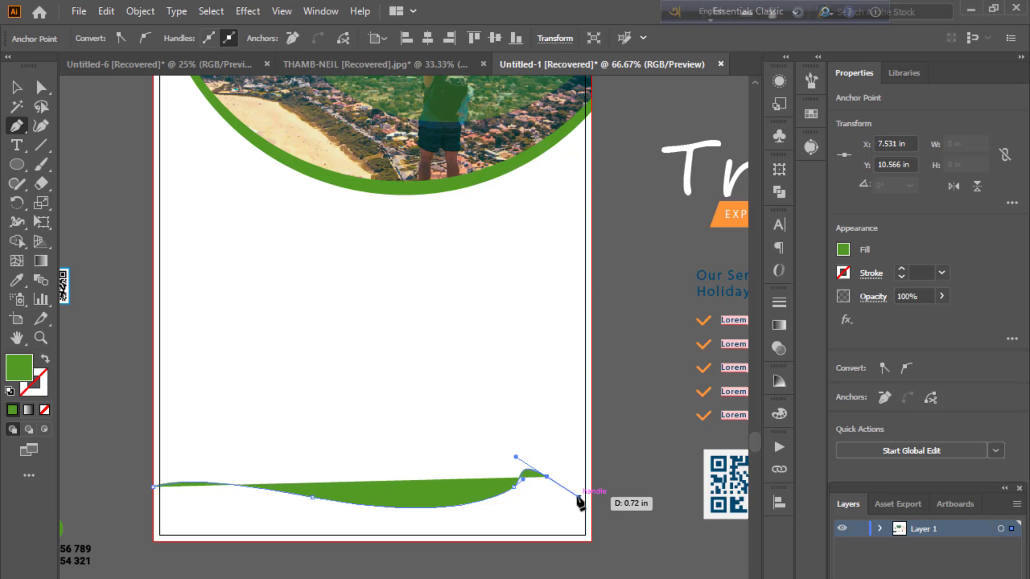
pyautogui.hotkey('ctrl', 'z')
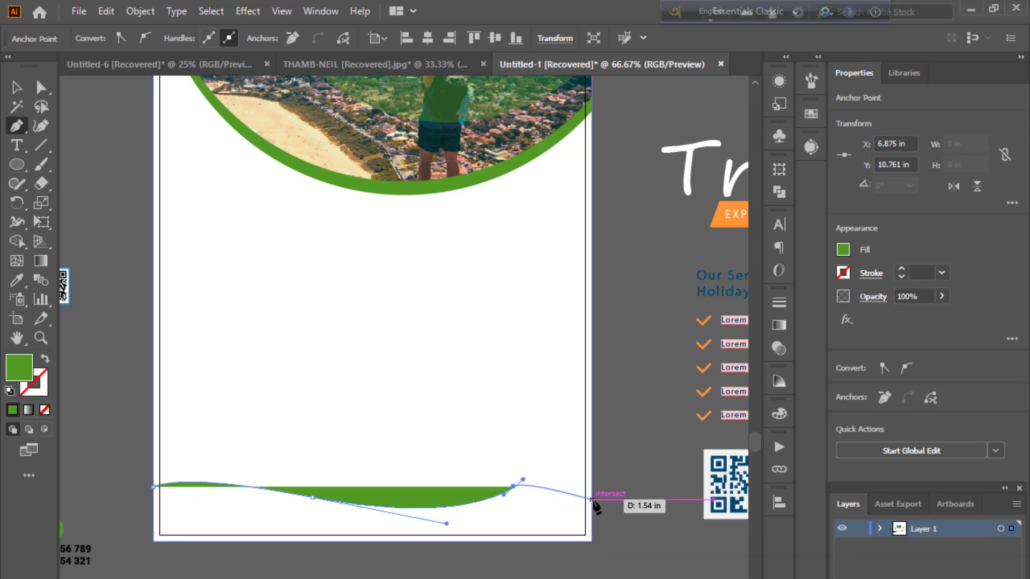
pyautogui.moveTo(591, 500); pyautogui.dragTo(616, 525)
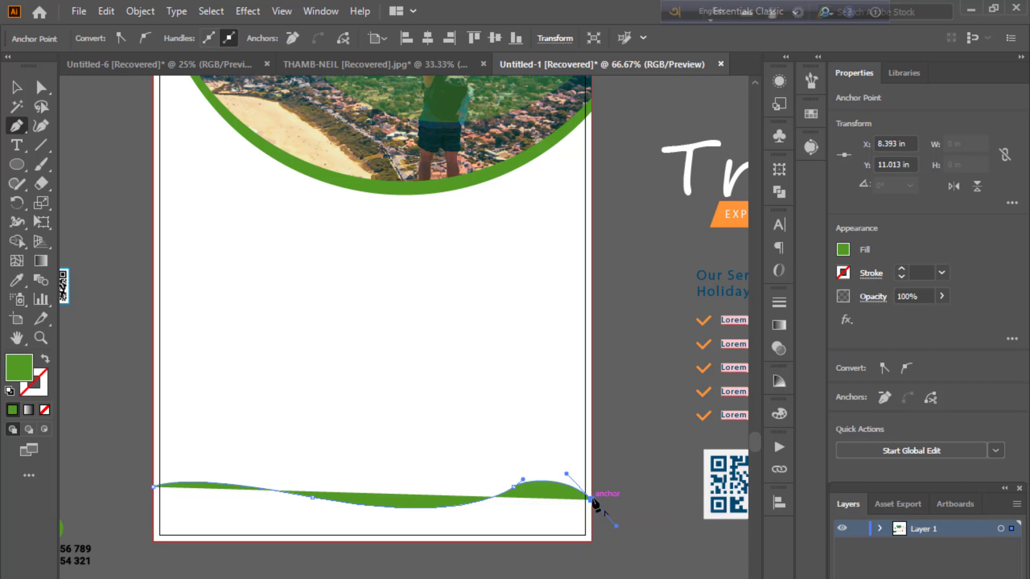
pyautogui.click(590, 541)
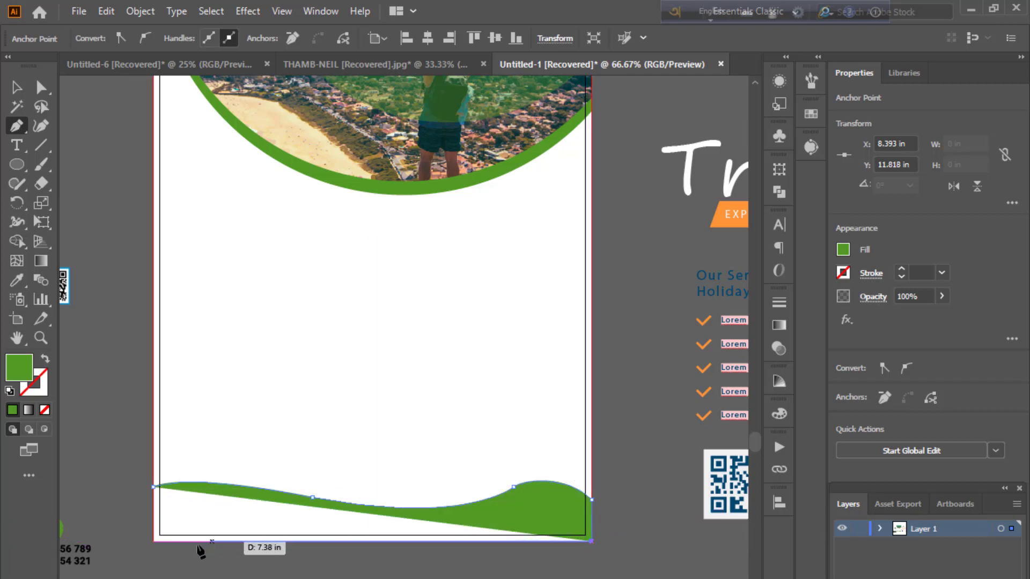
pyautogui.click(151, 541)
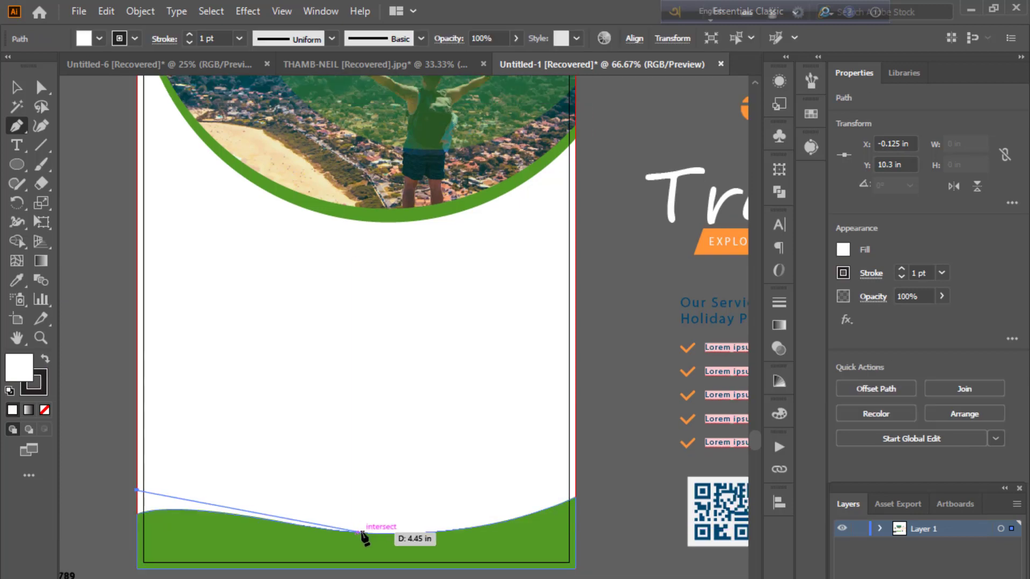
# Draw a second closed footer shape without stroke, its two upper curves meeting in a point at about X 4.25, Y 11.12 in
pyautogui.moveTo(362, 532); pyautogui.dragTo(518, 578)
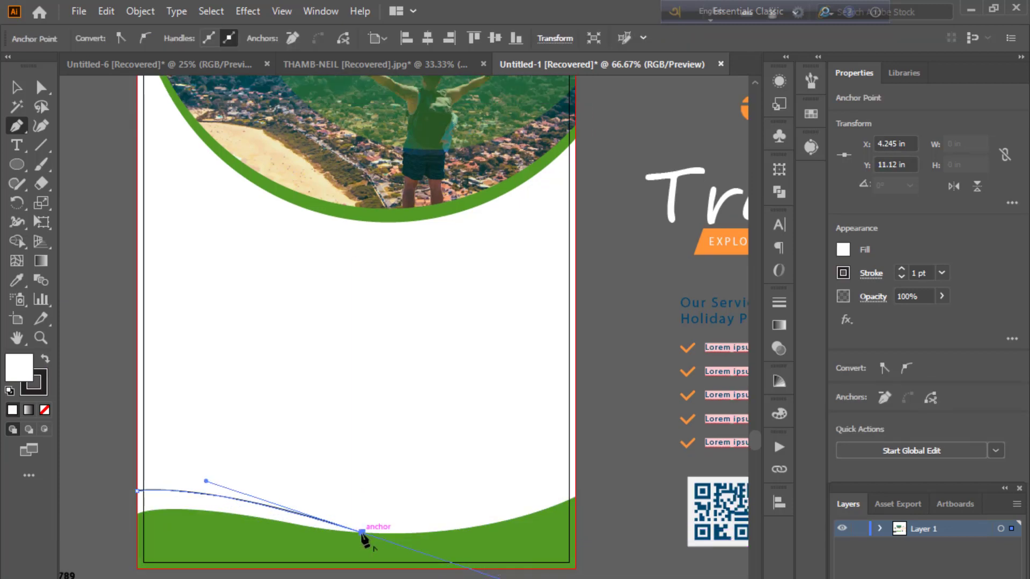
pyautogui.click(363, 533)
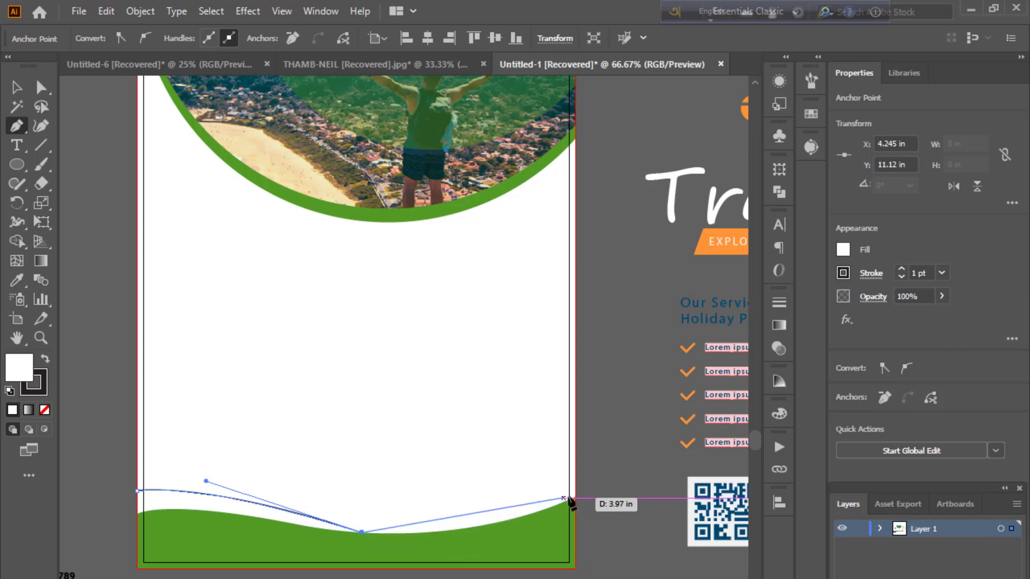
pyautogui.moveTo(575, 498); pyautogui.dragTo(639, 499)
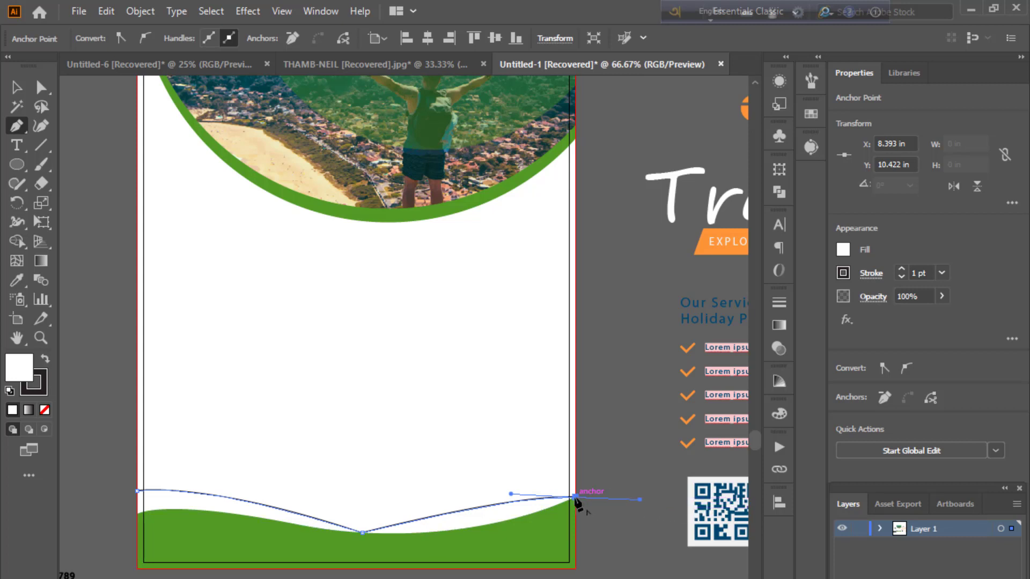
pyautogui.click(43, 396)
pyautogui.click(45, 410)
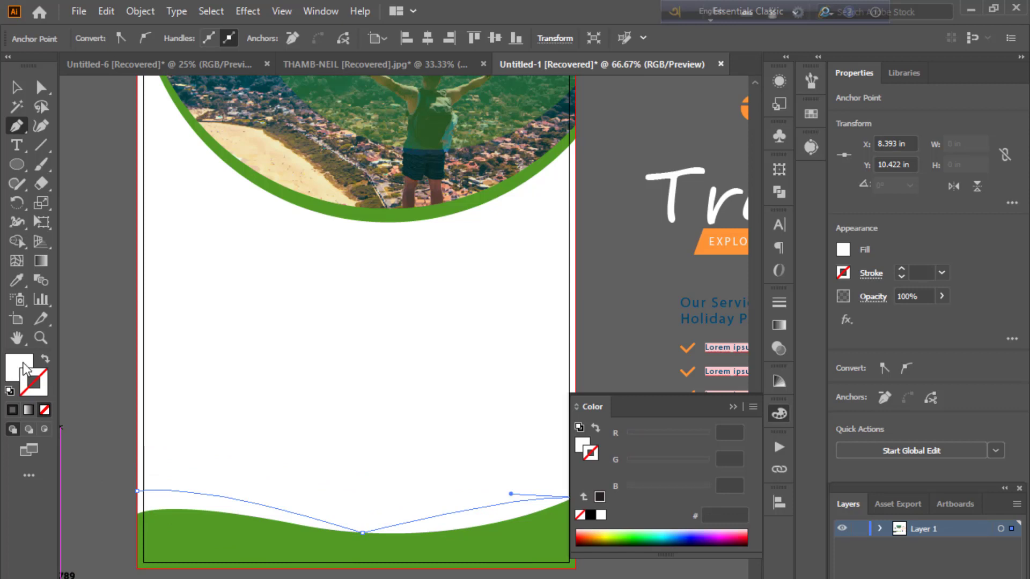
pyautogui.click(732, 407)
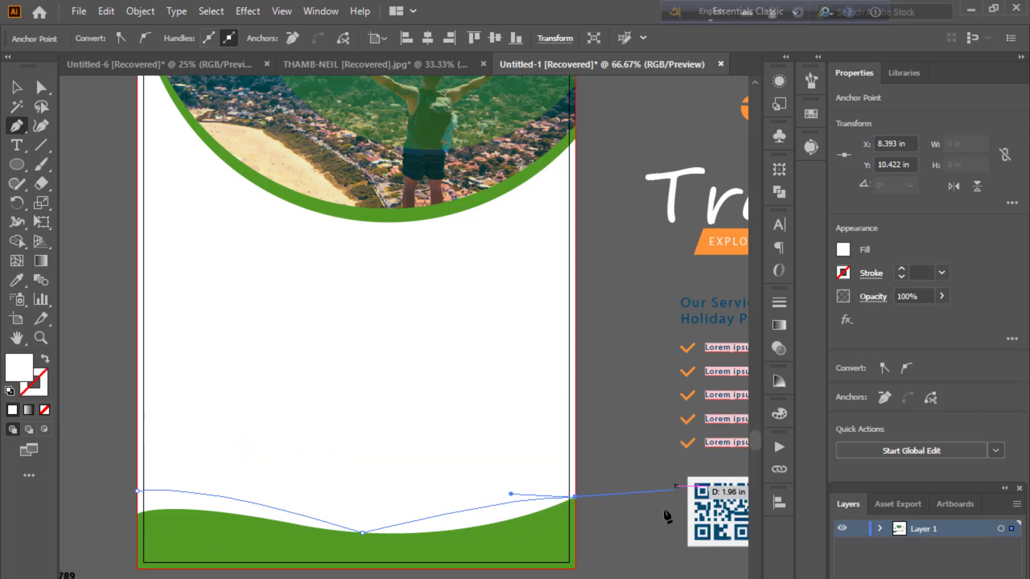
pyautogui.click(575, 568)
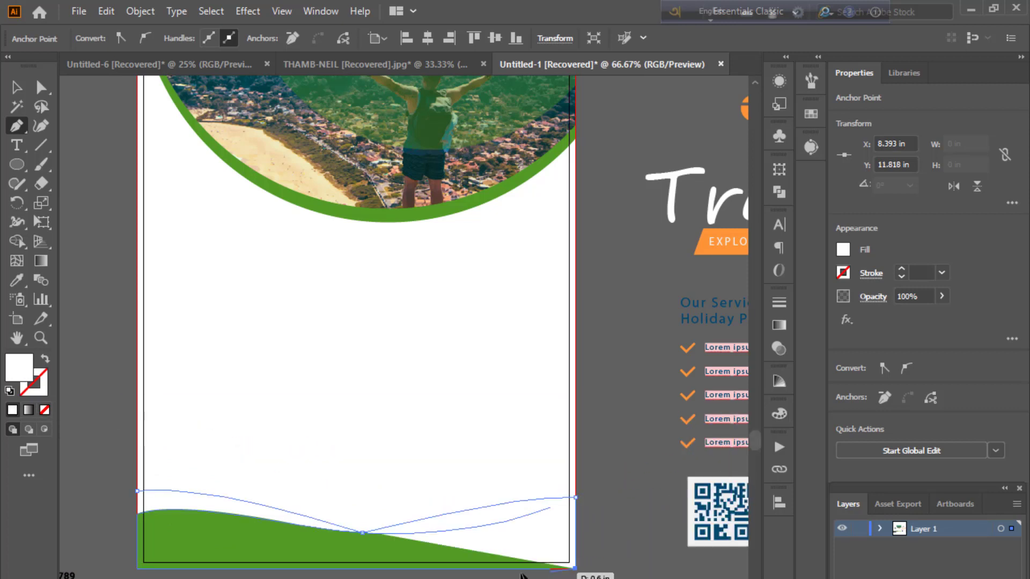
pyautogui.click(137, 568)
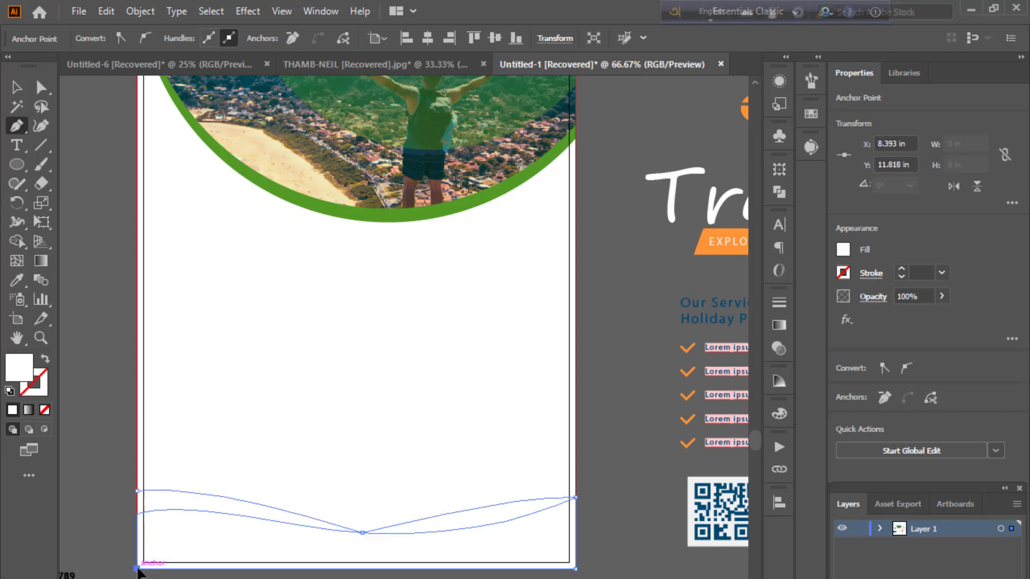
pyautogui.click(137, 490)
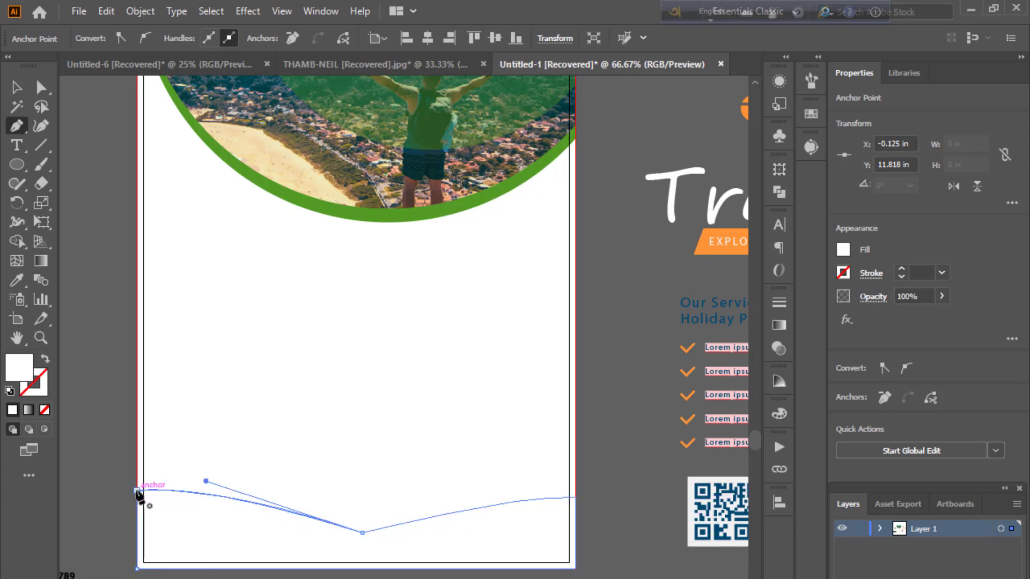
# Fill the second footer shape with orange-yellow FFB600
pyautogui.click(20, 283)
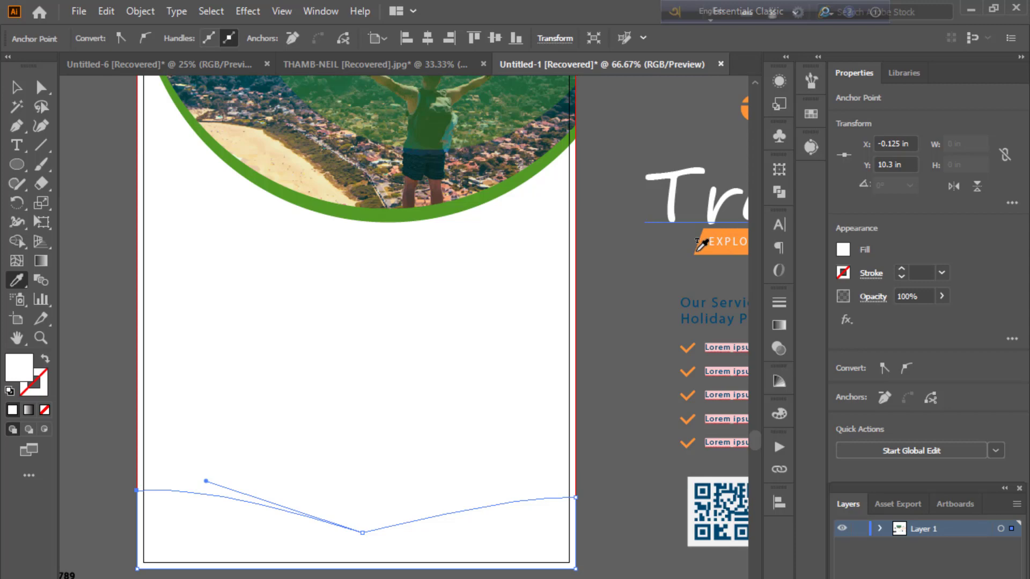
pyautogui.doubleClick(17, 370)
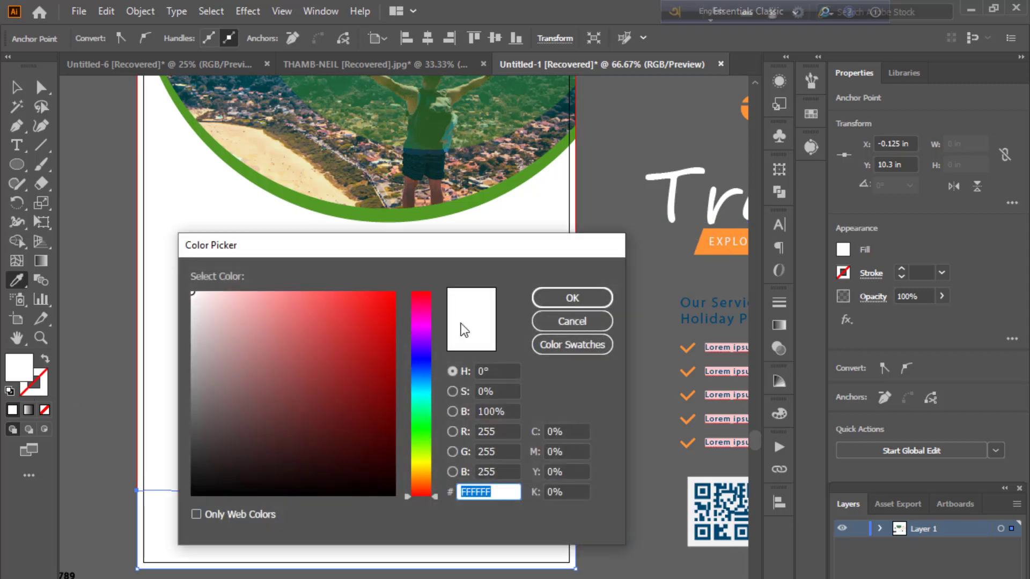
pyautogui.moveTo(427, 418); pyautogui.dragTo(419, 469)
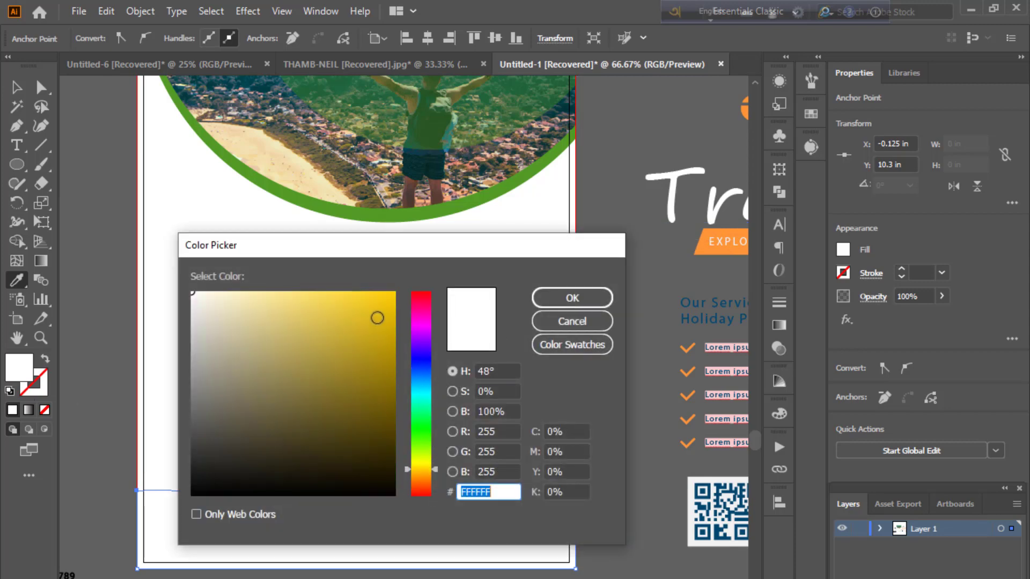
pyautogui.moveTo(377, 317); pyautogui.dragTo(398, 285)
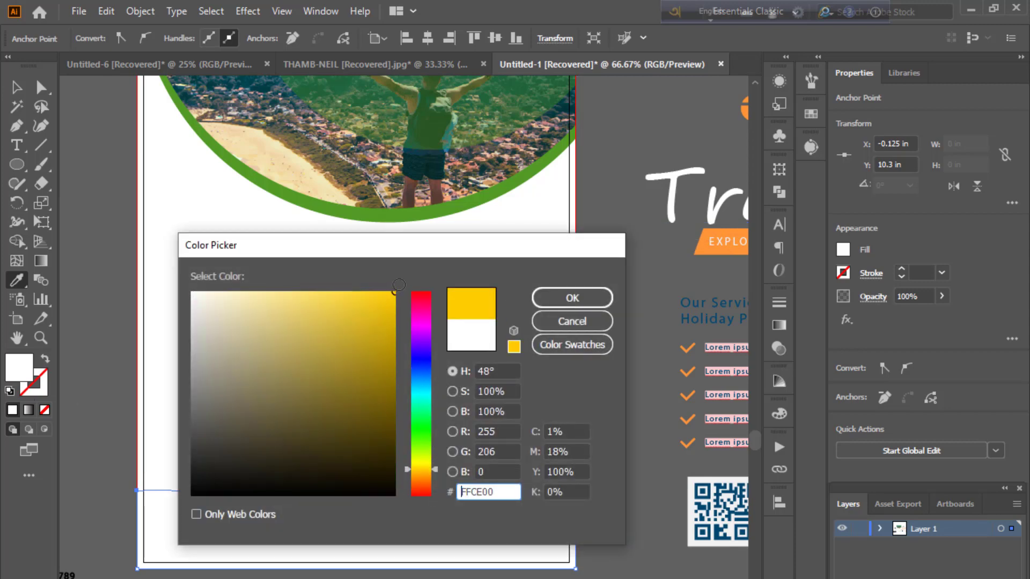
pyautogui.click(433, 472)
pyautogui.click(558, 304)
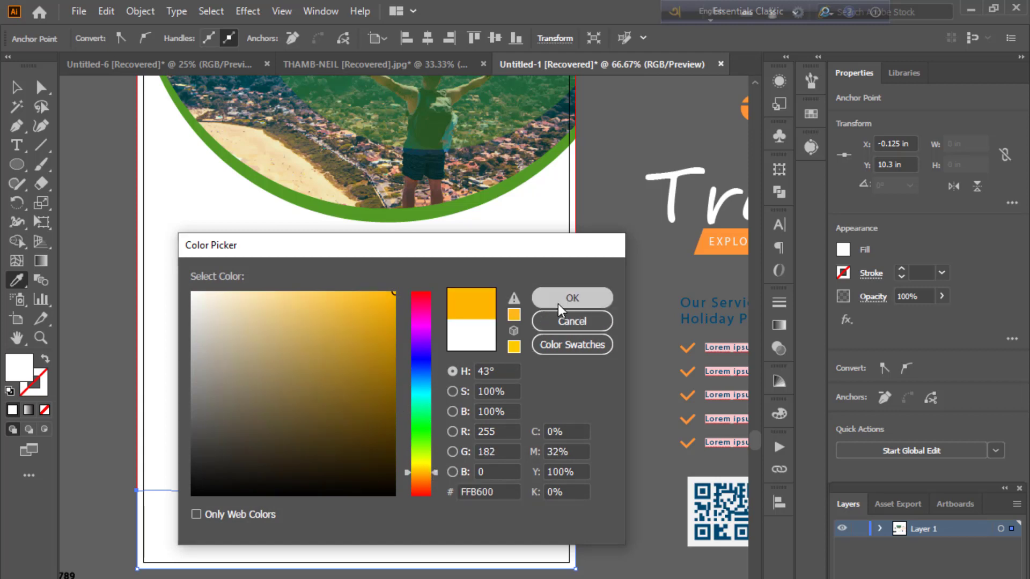
# Send the orange-yellow footer shape behind the green wave and deselect it
pyautogui.click(17, 106)
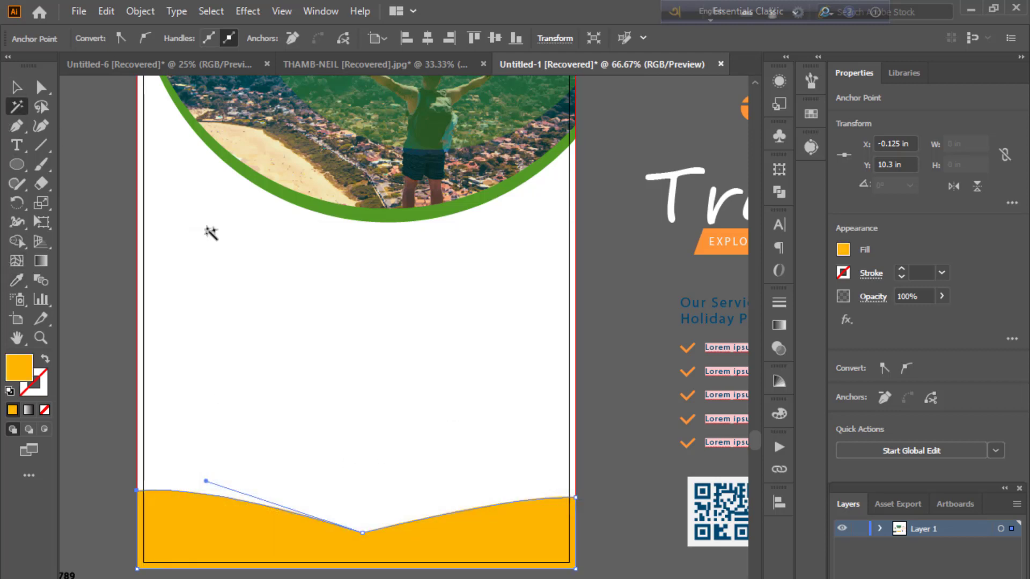
pyautogui.press('v')
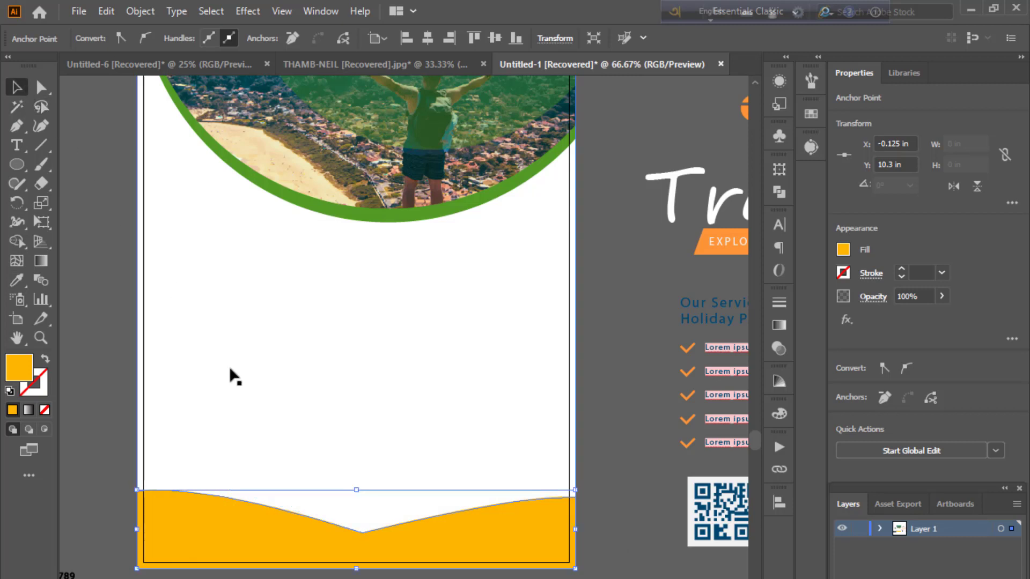
pyautogui.hotkey('ctrl', '[')
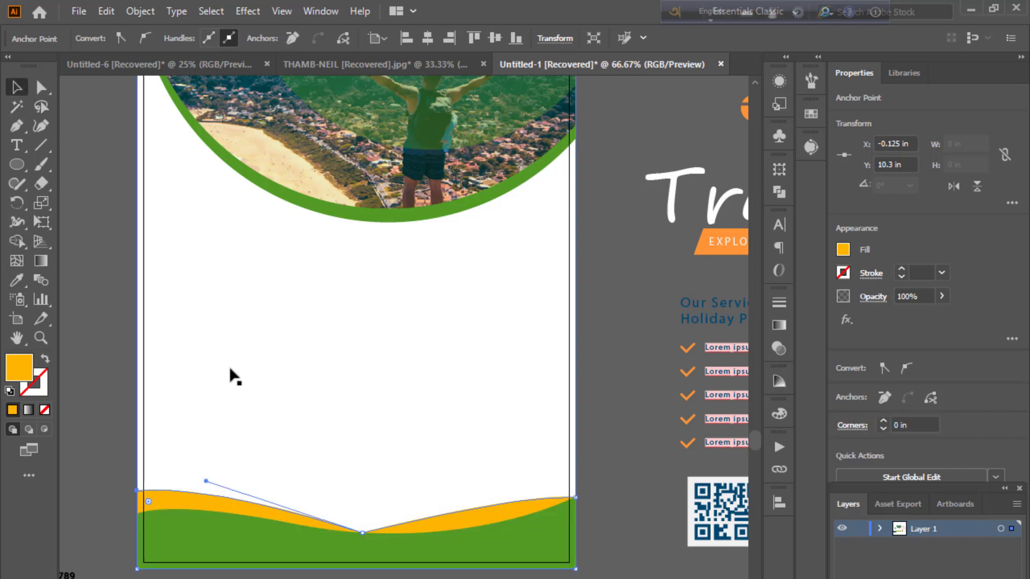
pyautogui.click(131, 338)
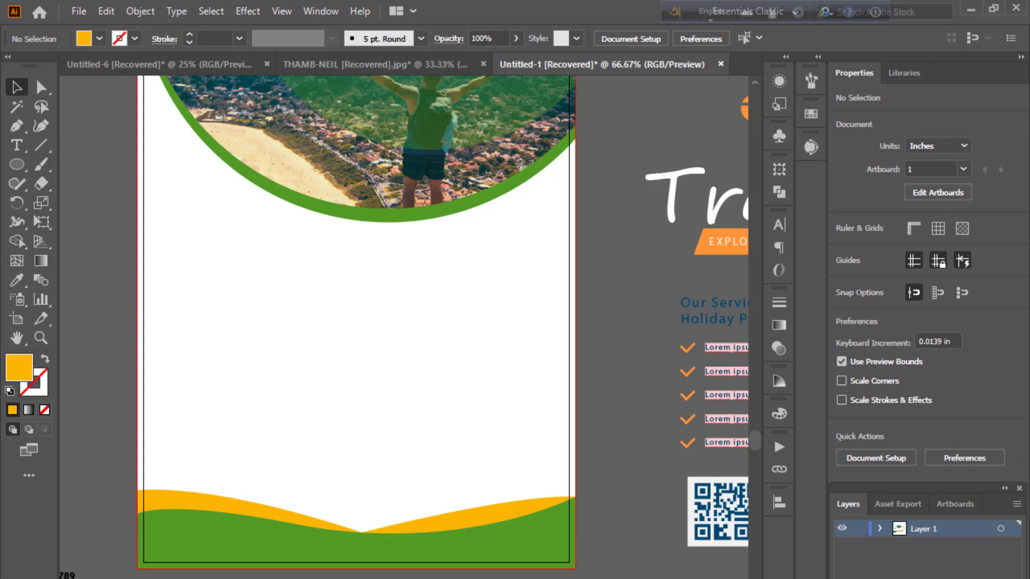
# Examine the flyer layout from the header photo down to the green and orange-yellow footer waves
pyautogui.scroll(3, 410, 327)
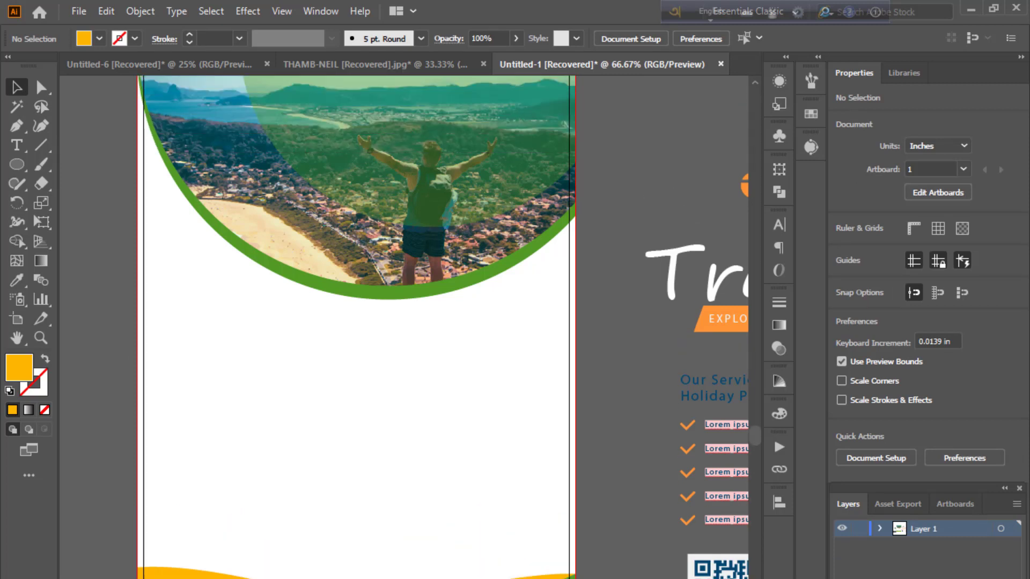
pyautogui.scroll(-2, 411, 327)
pyautogui.scroll(3, 410, 327)
pyautogui.scroll(-3, 410, 327)
pyautogui.scroll(3, 411, 327)
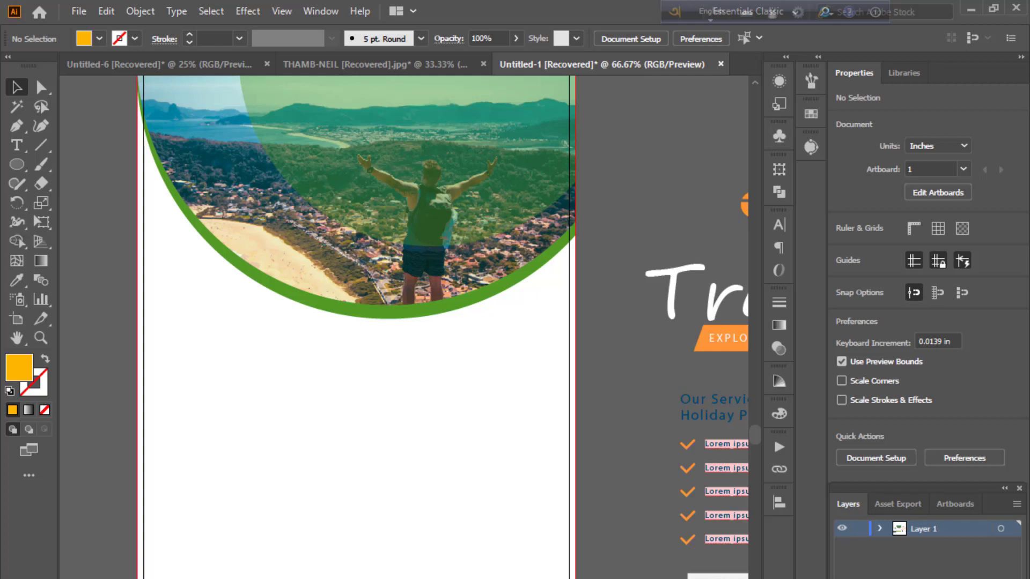
pyautogui.scroll(-2, 411, 327)
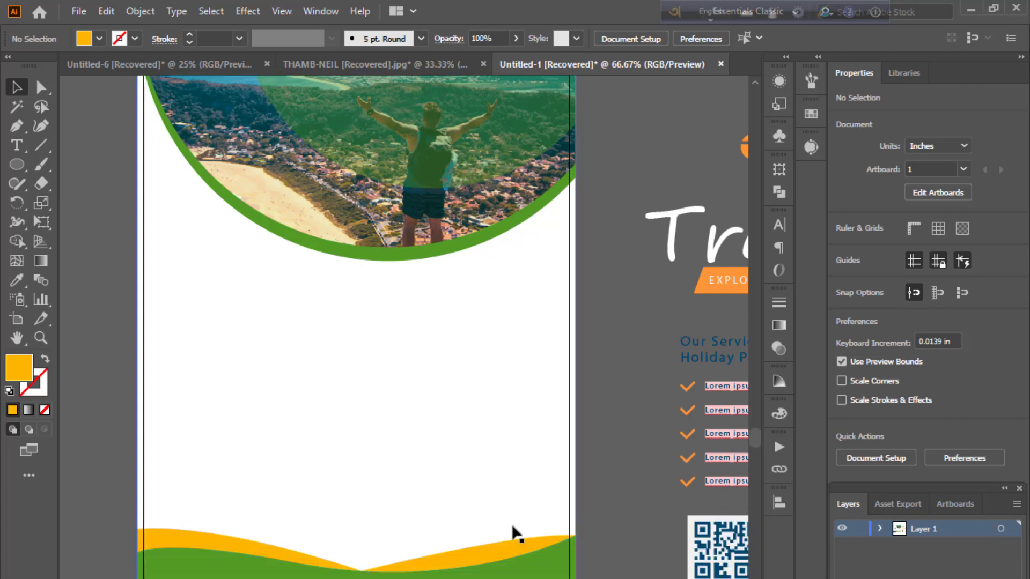
pyautogui.scroll(-1, 519, 537)
pyautogui.scroll(2, 521, 542)
pyautogui.scroll(1, 523, 547)
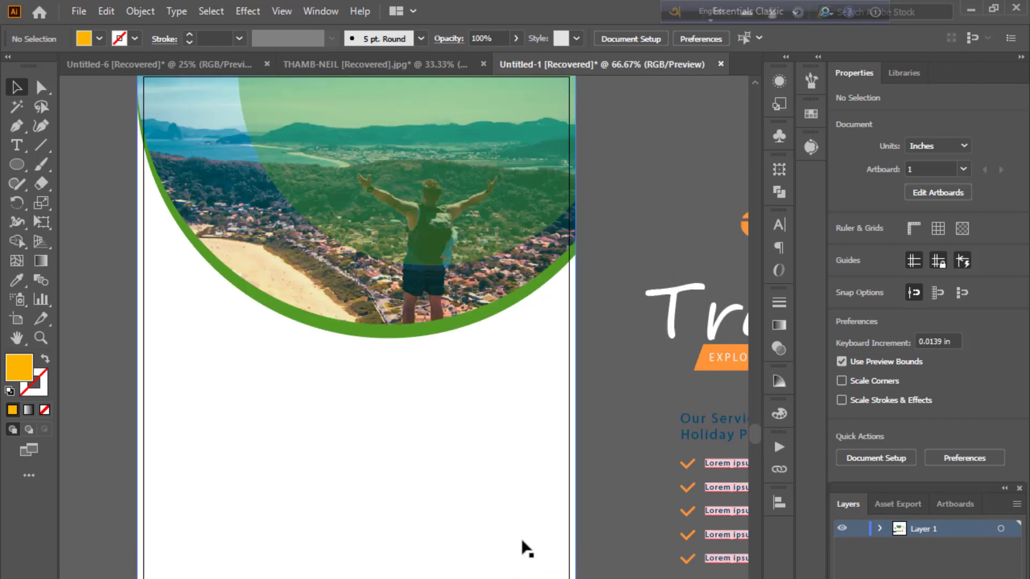
pyautogui.scroll(-2, 526, 547)
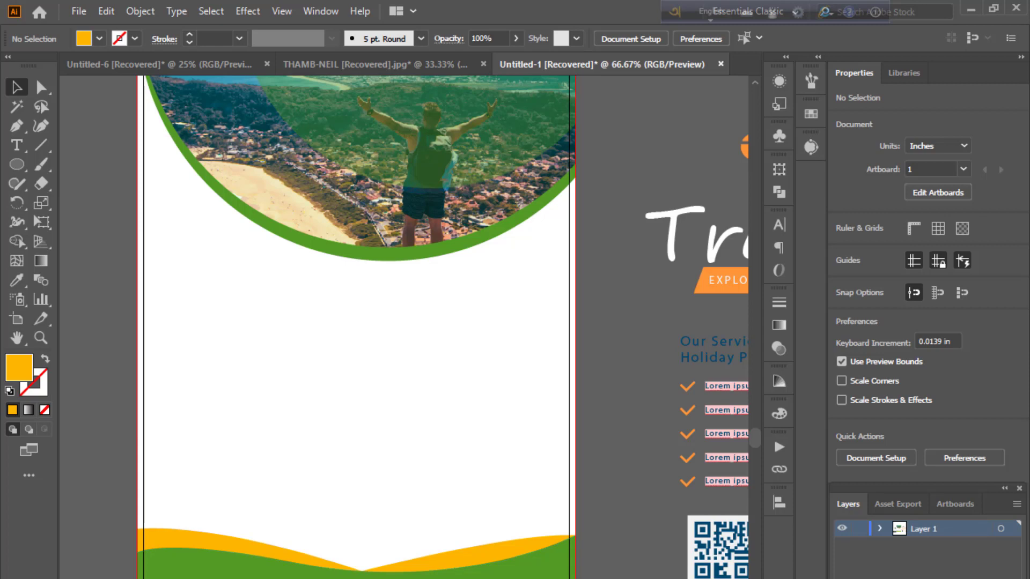
pyautogui.scroll(1, 403, 327)
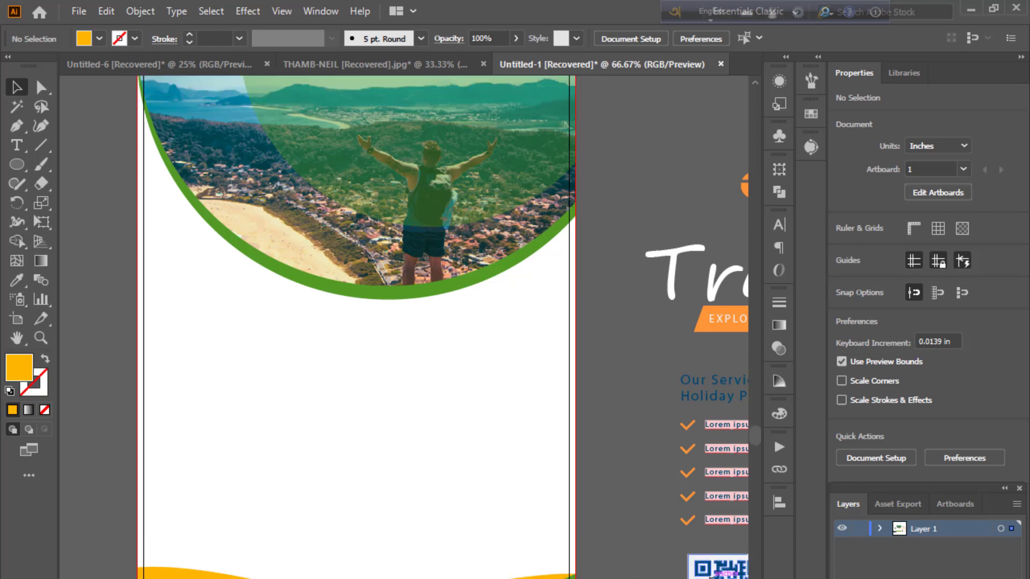
# Move the group with the QR code onto the footer waves, centred at about X 4.02, Y 10.84 in
pyautogui.click(717, 566)
pyautogui.moveTo(716, 566); pyautogui.dragTo(177, 577)
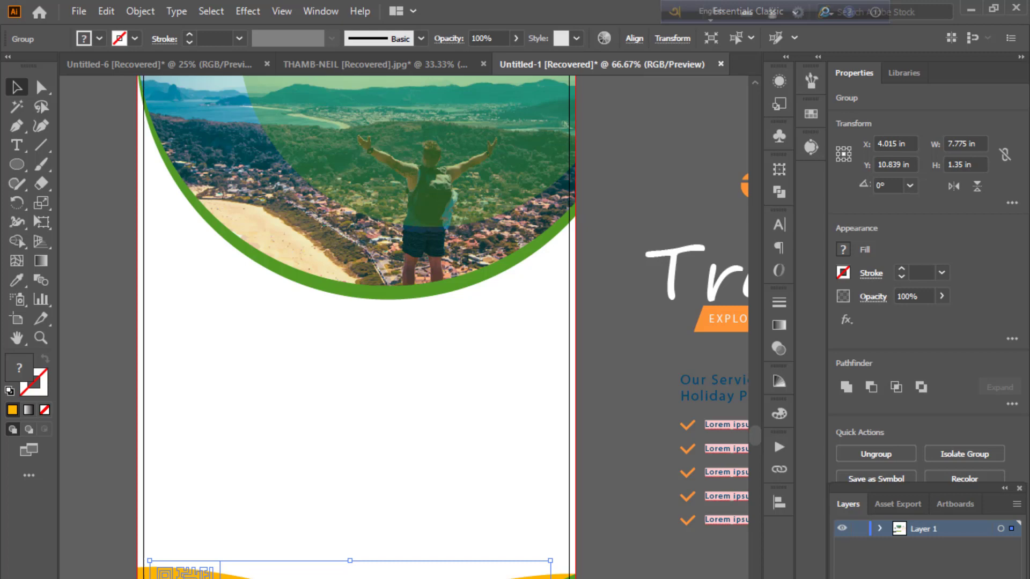
pyautogui.press("ctrl+'")
pyautogui.press("ctrl+'")
pyautogui.hotkey('ctrl', ';')
pyautogui.hotkey('ctrl', ';')
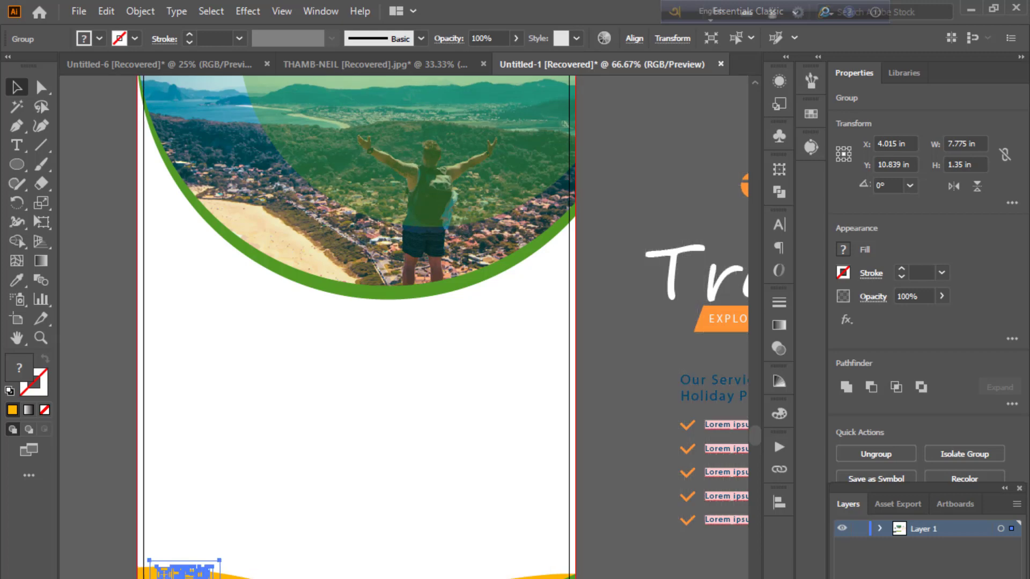
pyautogui.hotkey('ctrl', ';')
pyautogui.hotkey('ctrl', ';')
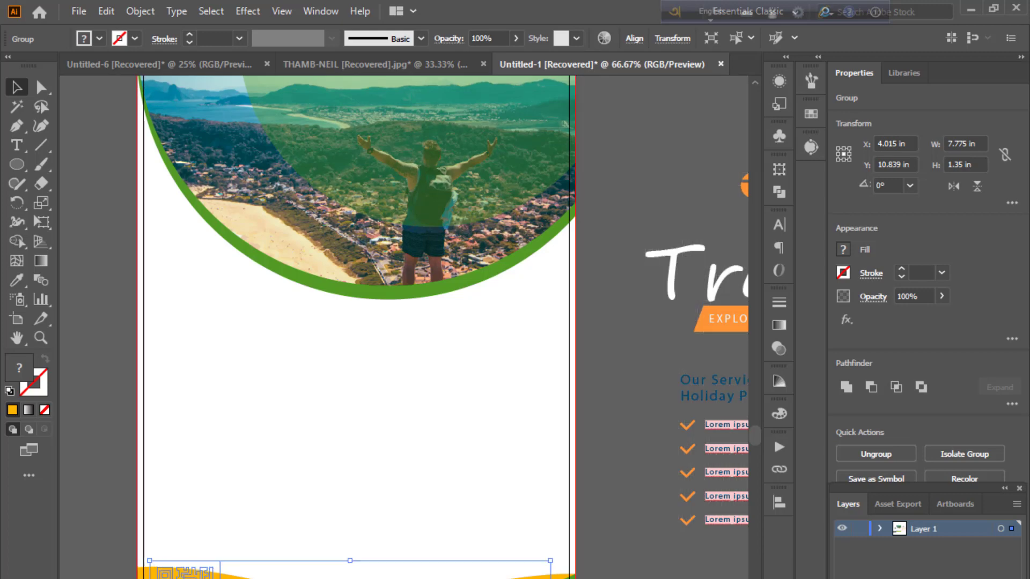
# Centre the QR code group horizontally on the artboard at X 4.134 in
pyautogui.press('ctrl')
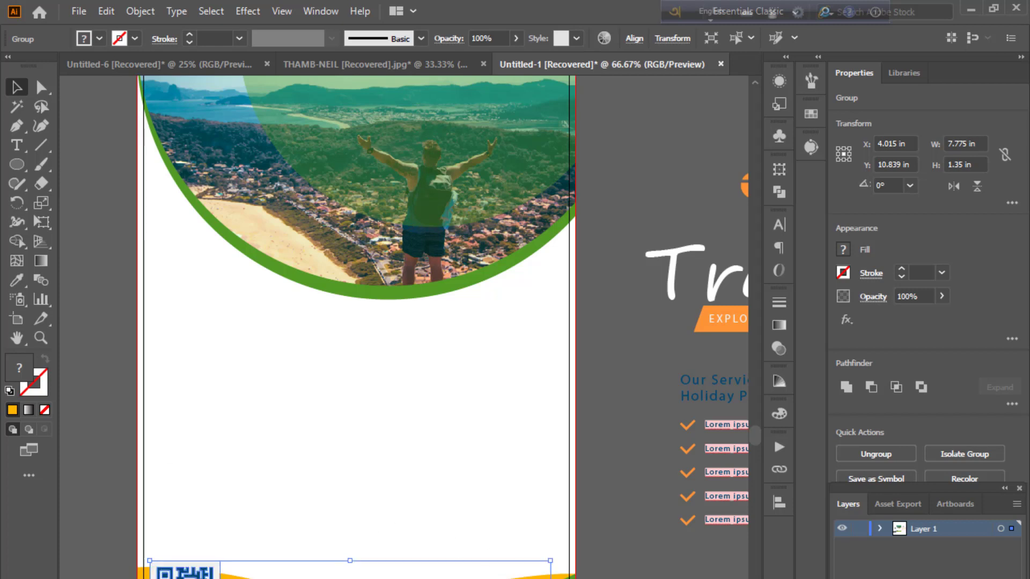
pyautogui.click(636, 556)
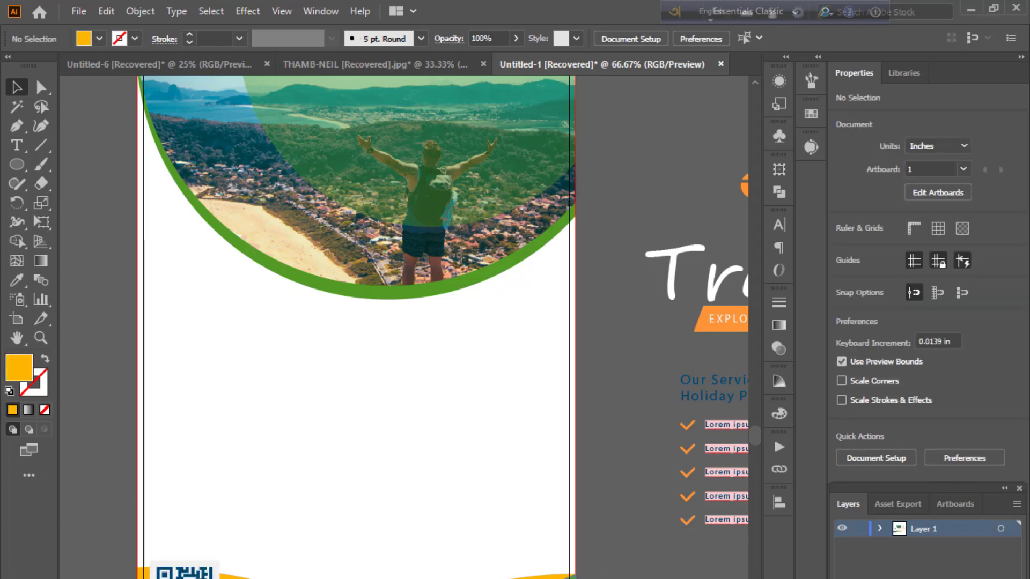
pyautogui.scroll(2, 402, 322)
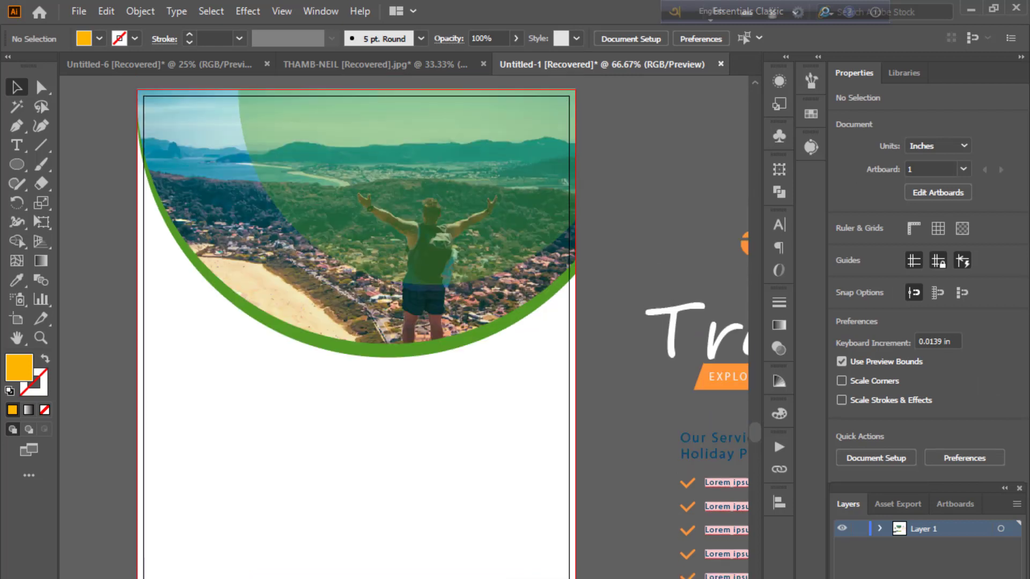
pyautogui.hotkey('ctrl', 'z')
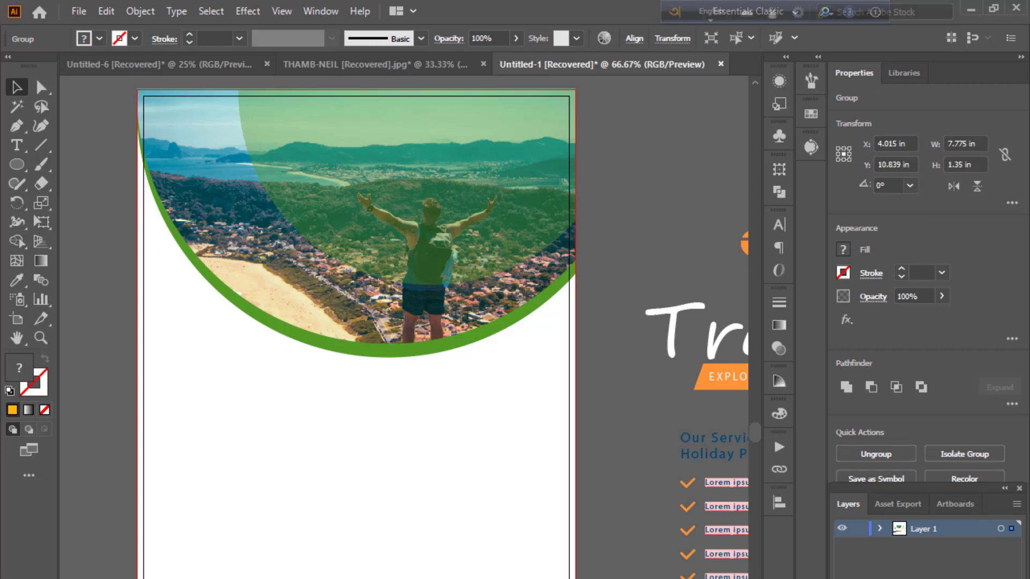
pyautogui.click(777, 504)
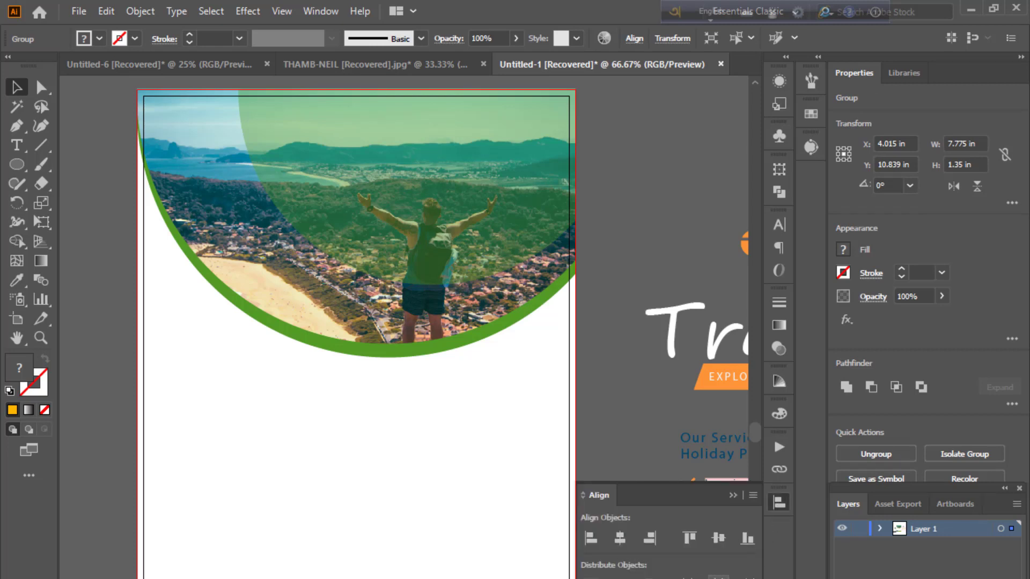
pyautogui.click(618, 541)
pyautogui.click(732, 495)
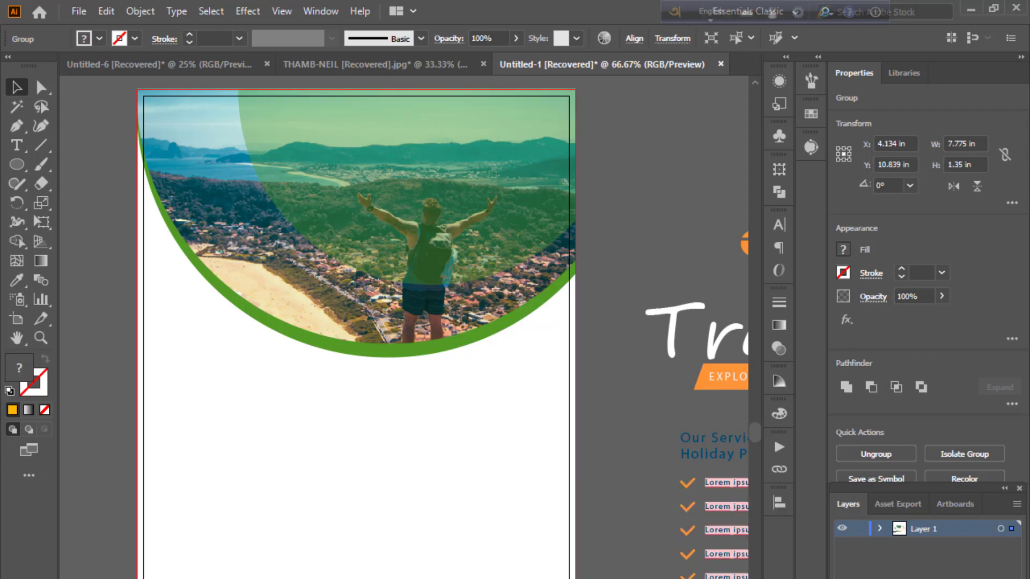
# Nudge the QR code group slightly upward on the footer waves and deselect it
pyautogui.press('Up')
pyautogui.press('Up')
pyautogui.press('Up')
pyautogui.press('Up')
pyautogui.press('Up')
pyautogui.hotkey('ctrl', 'shift', 'a')
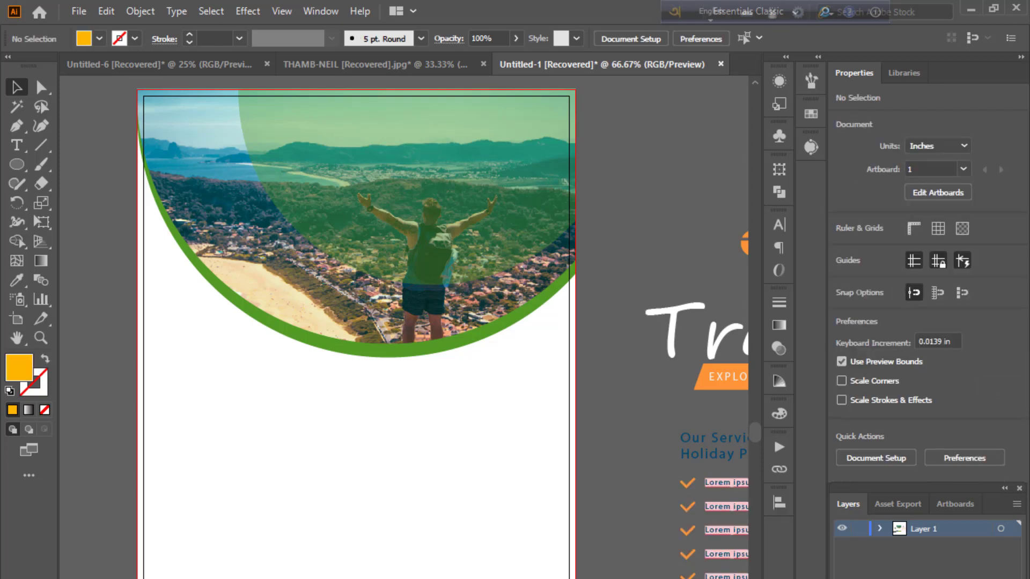
# Place the Travel title group with its orange Explore the World banner over the header photo, centred horizontally on the artboard
pyautogui.scroll(2, 719, 434)
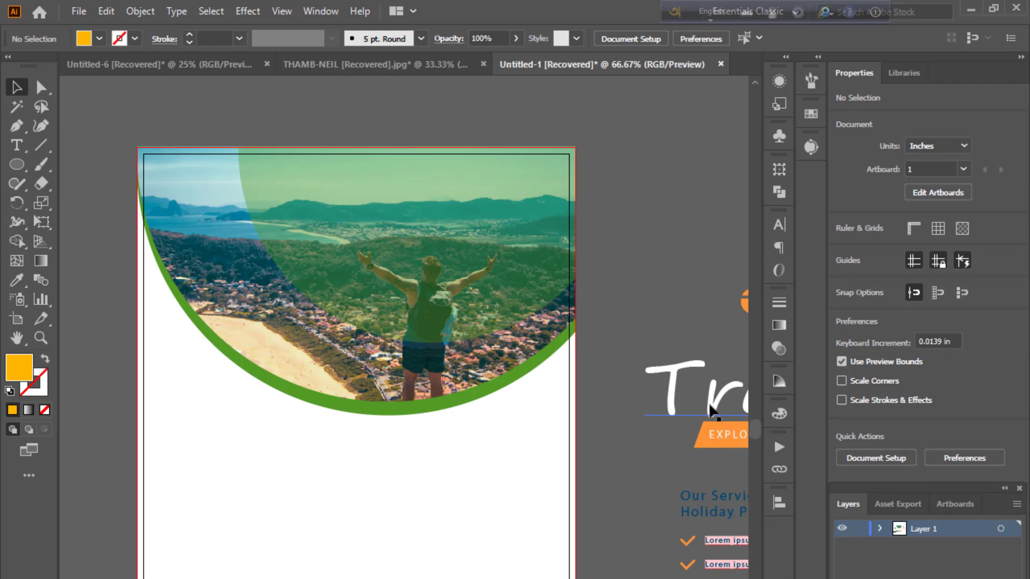
pyautogui.moveTo(711, 411); pyautogui.dragTo(466, 306)
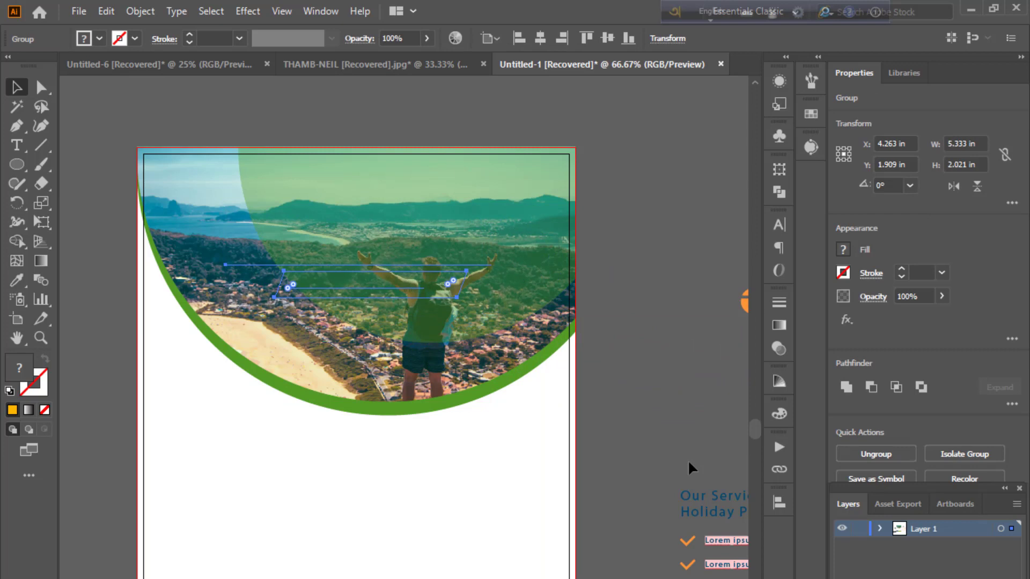
pyautogui.click(779, 500)
pyautogui.click(627, 539)
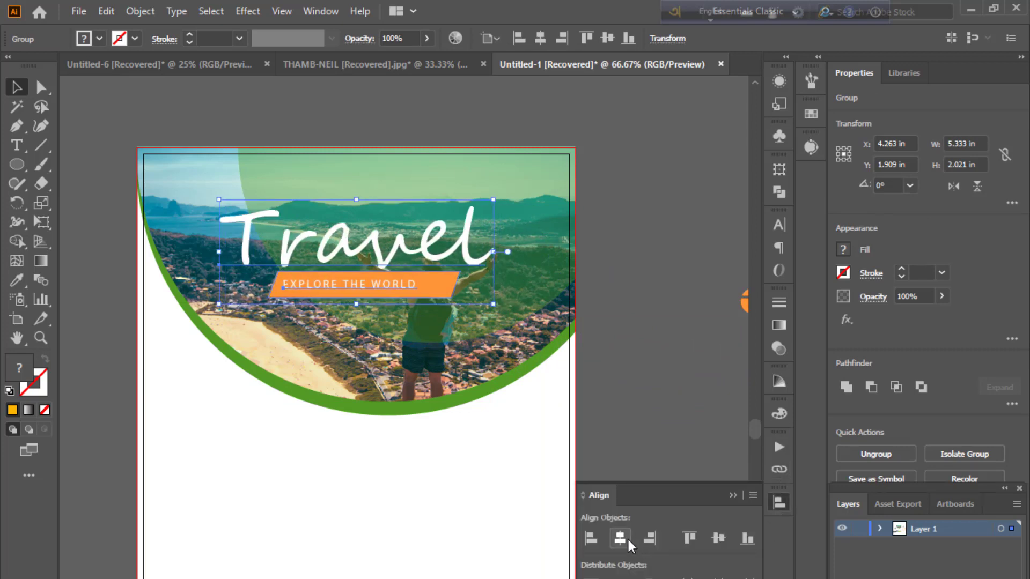
pyautogui.click(731, 493)
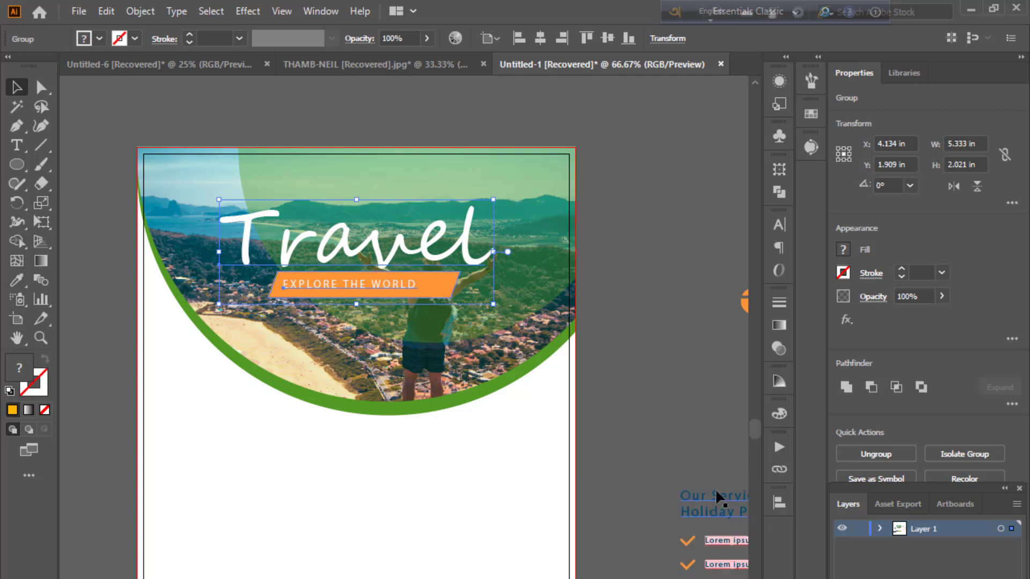
pyautogui.click(678, 469)
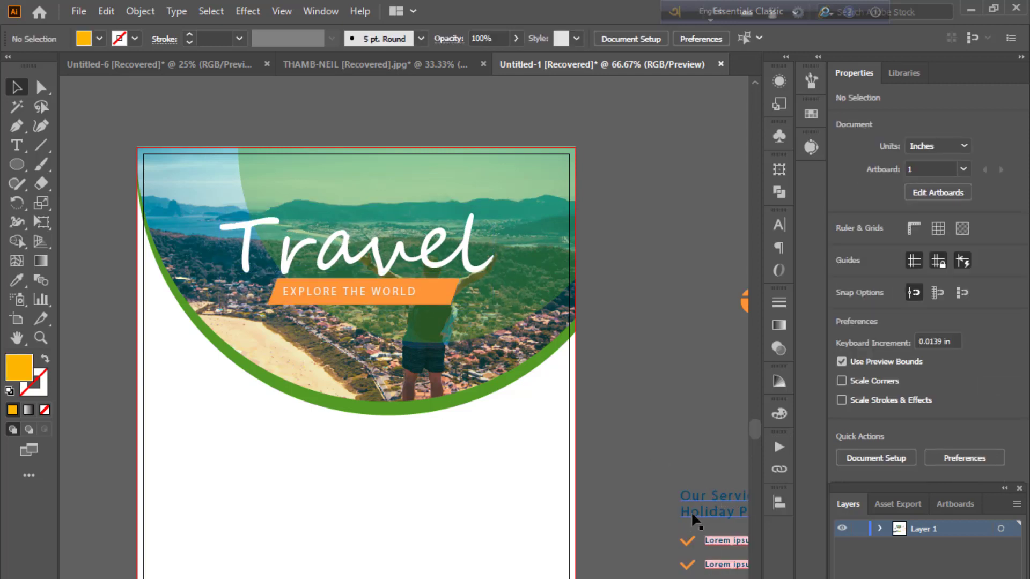
# Move the services and trip text group onto the white area below the header photo and centre it horizontally on the artboard
pyautogui.moveTo(677, 517); pyautogui.dragTo(161, 512)
pyautogui.press('ctrl')
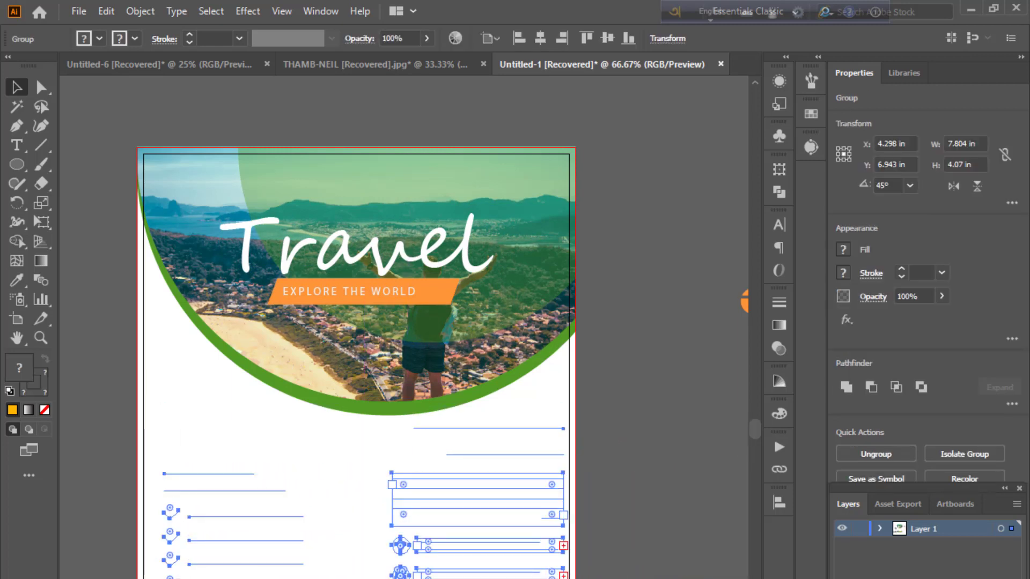
pyautogui.click(778, 502)
pyautogui.click(626, 541)
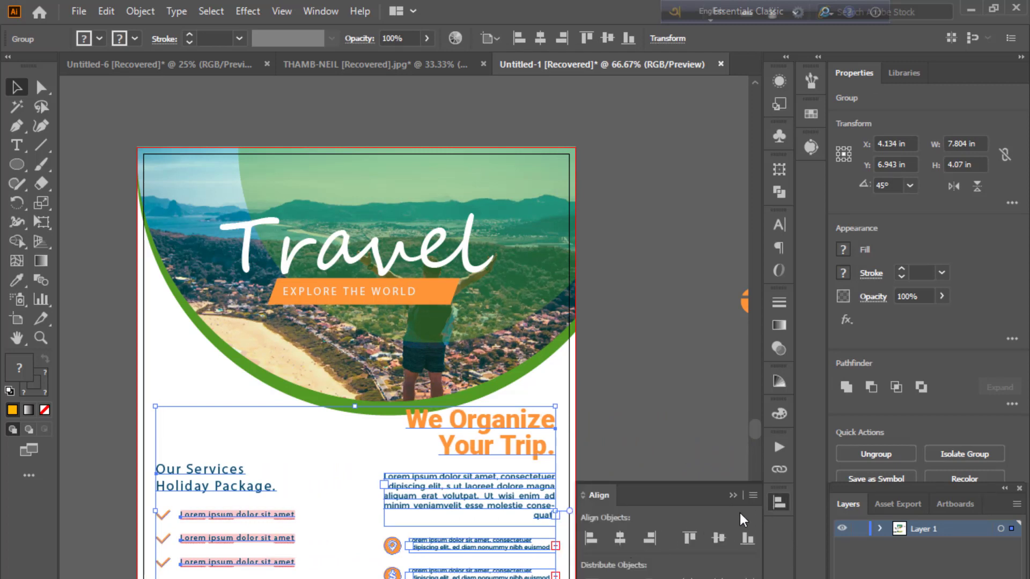
pyautogui.click(734, 496)
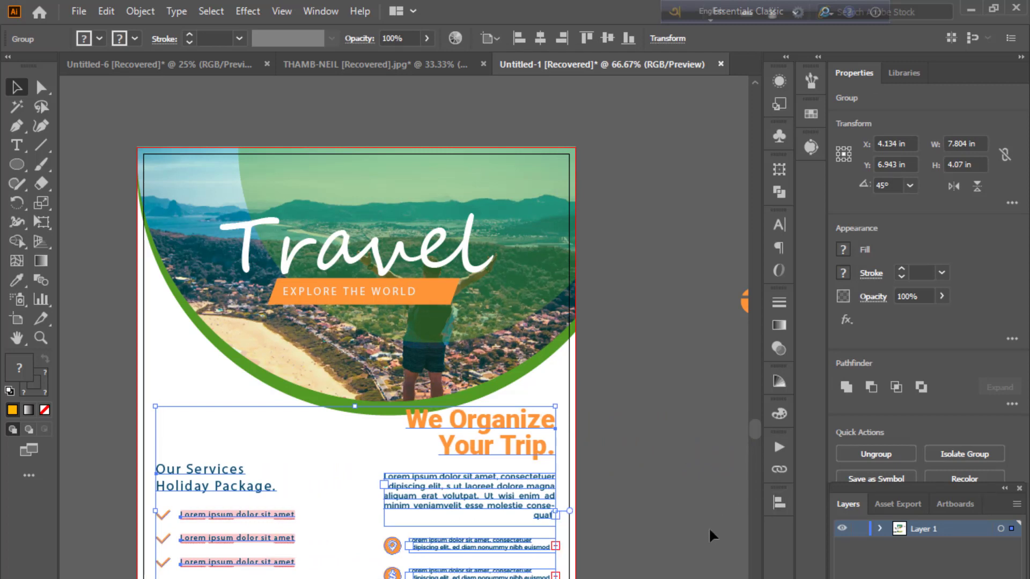
# Nudge the services and trip text group down to about Y 7.33 in, clear of the green curve, and deselect it
pyautogui.press('Down')
pyautogui.press('Down')
pyautogui.press('Down')
pyautogui.press('Down')
pyautogui.press('Down')
pyautogui.press('Down')
pyautogui.press('Down')
pyautogui.press('Down')
pyautogui.press('Down')
pyautogui.press('Down')
pyautogui.press('Down')
pyautogui.press('Down')
pyautogui.press('Down')
pyautogui.press('Down')
pyautogui.press('Down')
pyautogui.press('Down')
pyautogui.press('Down')
pyautogui.press('Down')
pyautogui.press('Down')
pyautogui.press('Down')
pyautogui.press('Down')
pyautogui.press('Down')
pyautogui.press('Down')
pyautogui.press('Down')
pyautogui.press('Down')
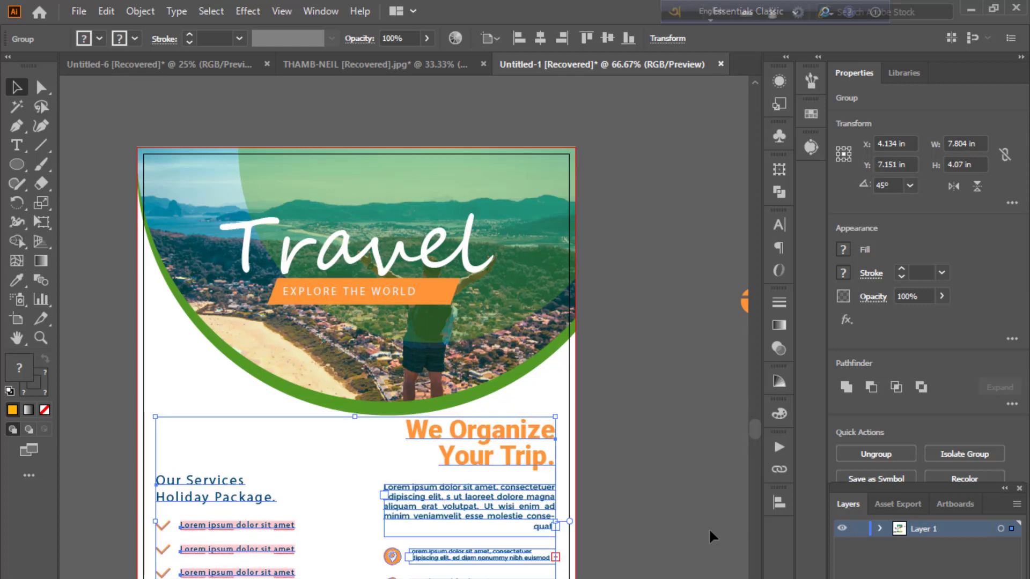
pyautogui.press('Down')
pyautogui.press('Down')
pyautogui.press('Down')
pyautogui.press('Down')
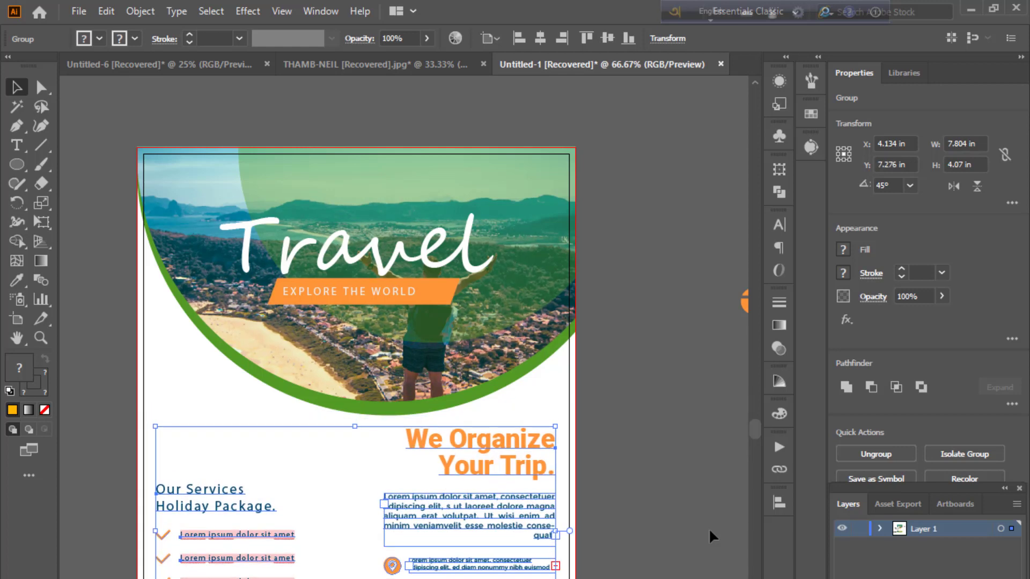
pyautogui.press('Down')
pyautogui.press('Down')
pyautogui.press('Down')
pyautogui.press('Down')
pyautogui.press('Down')
pyautogui.press('Down')
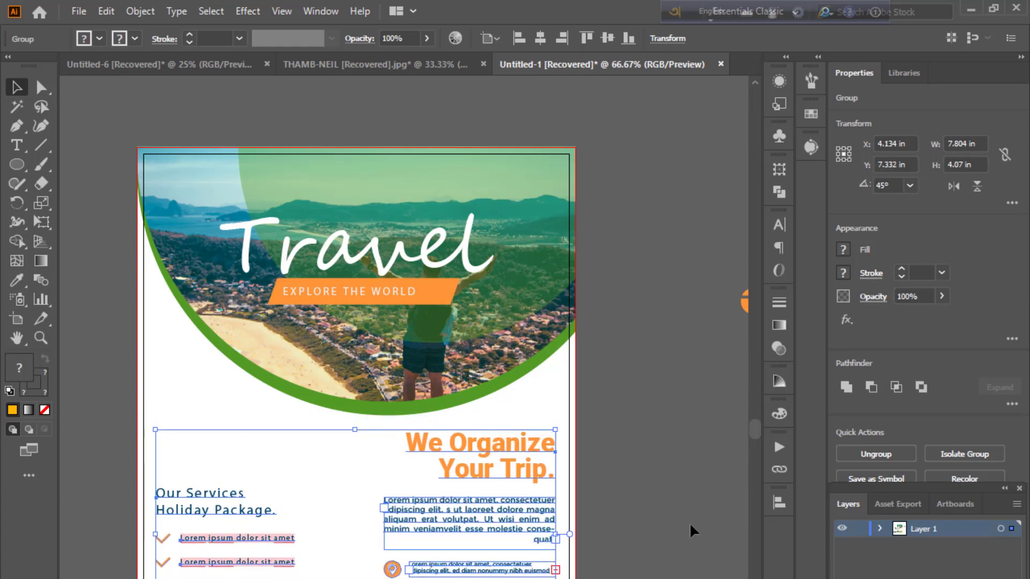
pyautogui.click(688, 522)
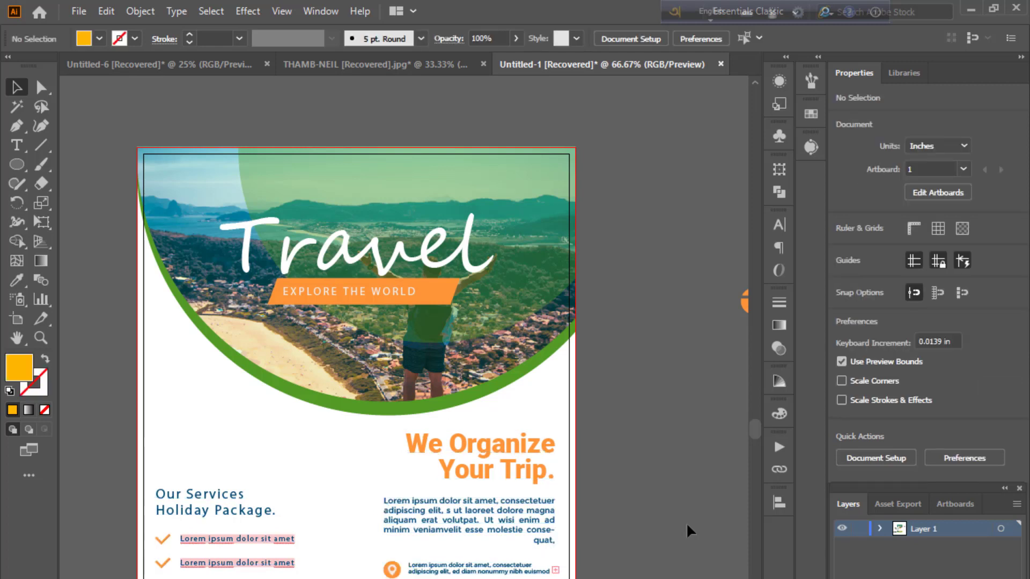
# Place the Travel Company logo in the white space above the Our Services heading, centred at about X 1.29, Y 4.95 in, and deselect it
pyautogui.moveTo(744, 303); pyautogui.dragTo(535, 225)
pyautogui.hotkey('ctrl', 'z')
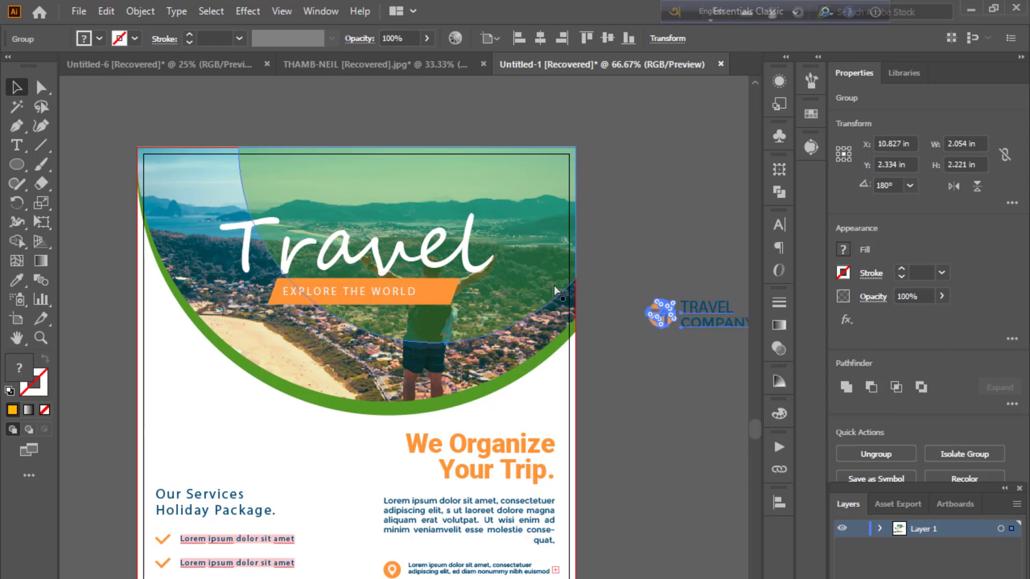
pyautogui.click(676, 404)
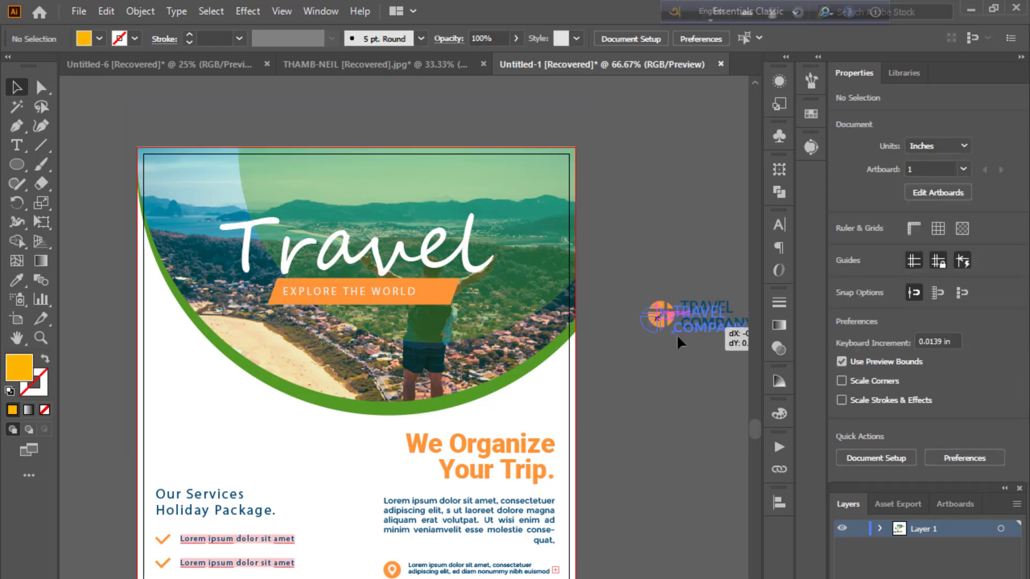
pyautogui.moveTo(700, 324); pyautogui.dragTo(210, 417)
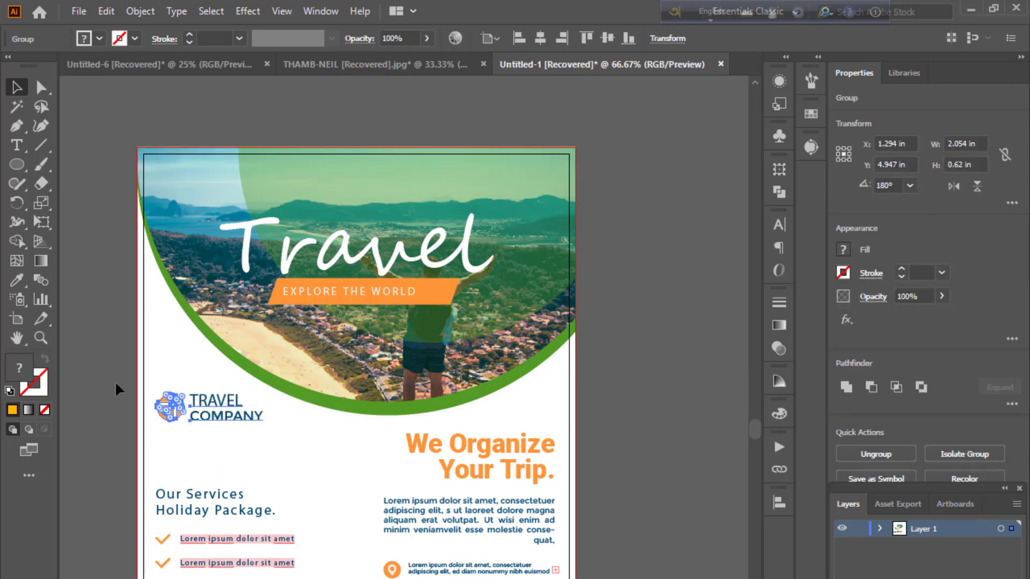
pyautogui.click(125, 389)
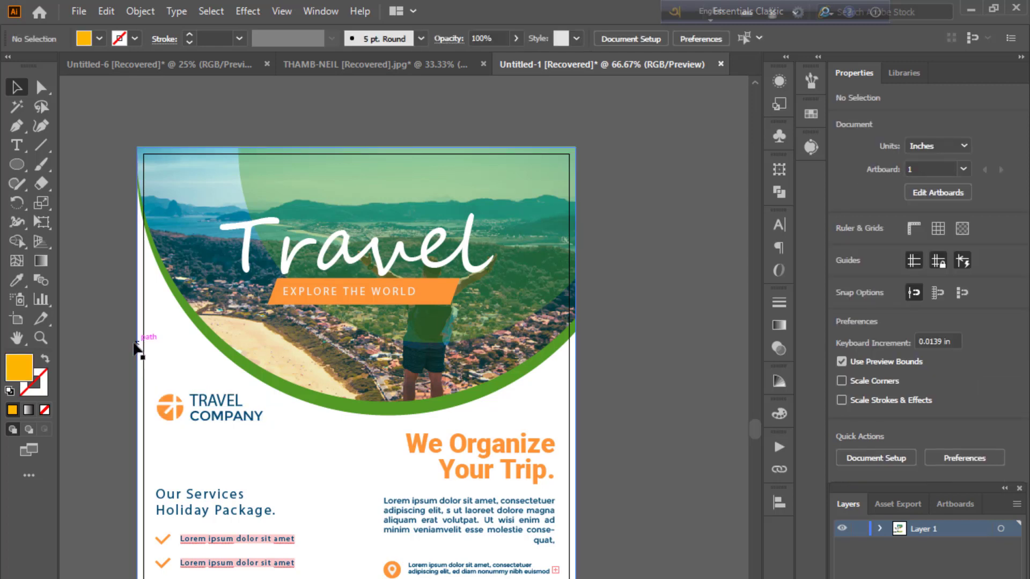